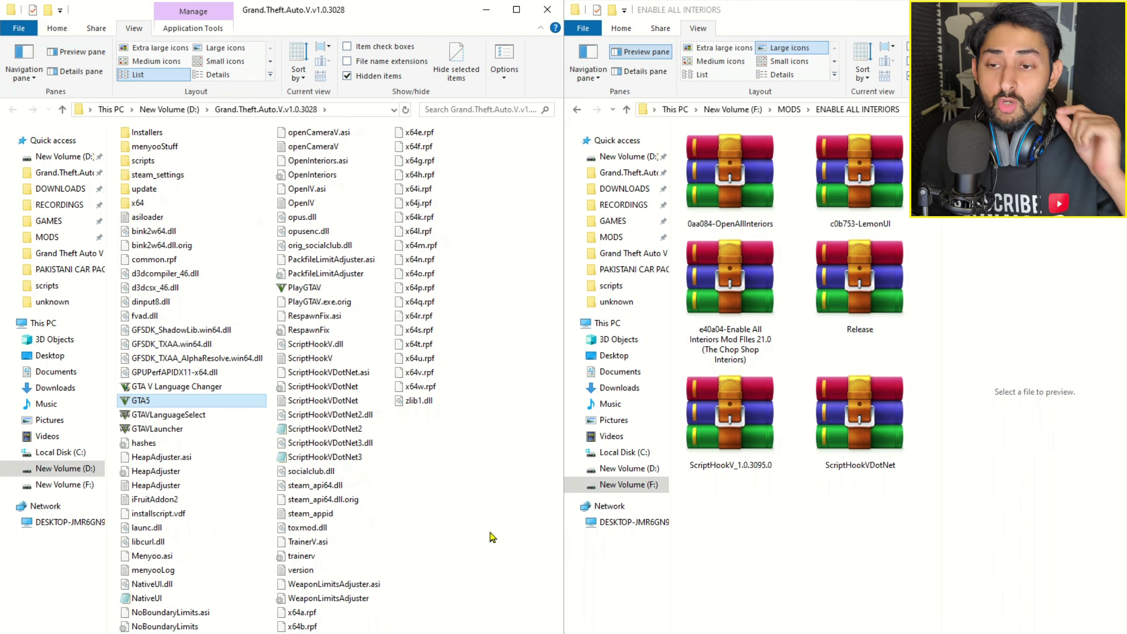
click(151, 164)
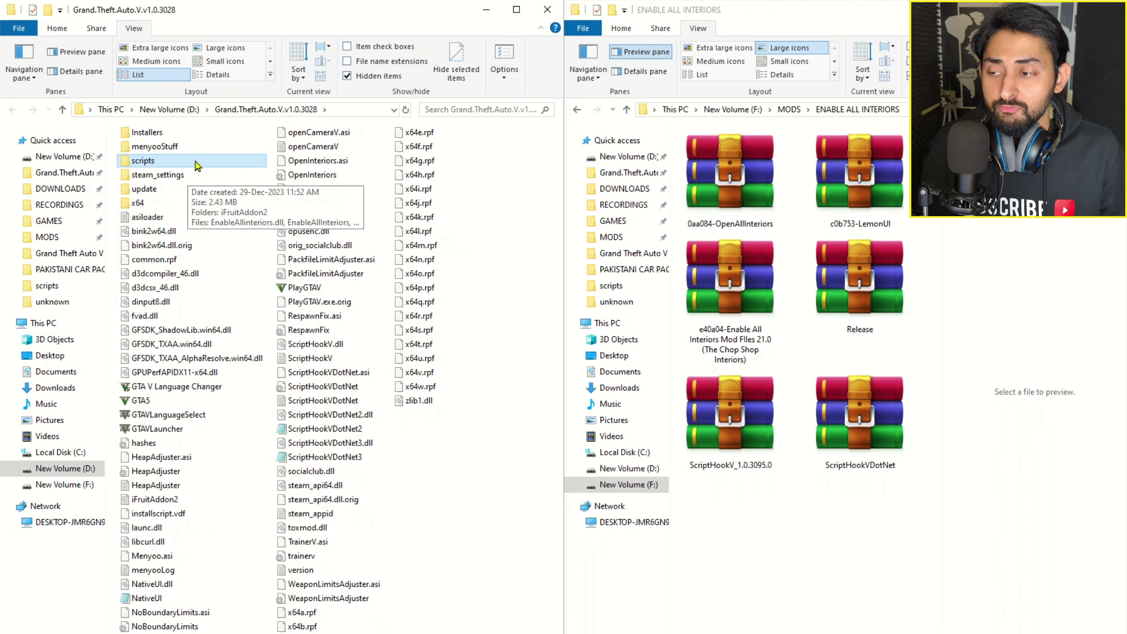
right_click(396, 450)
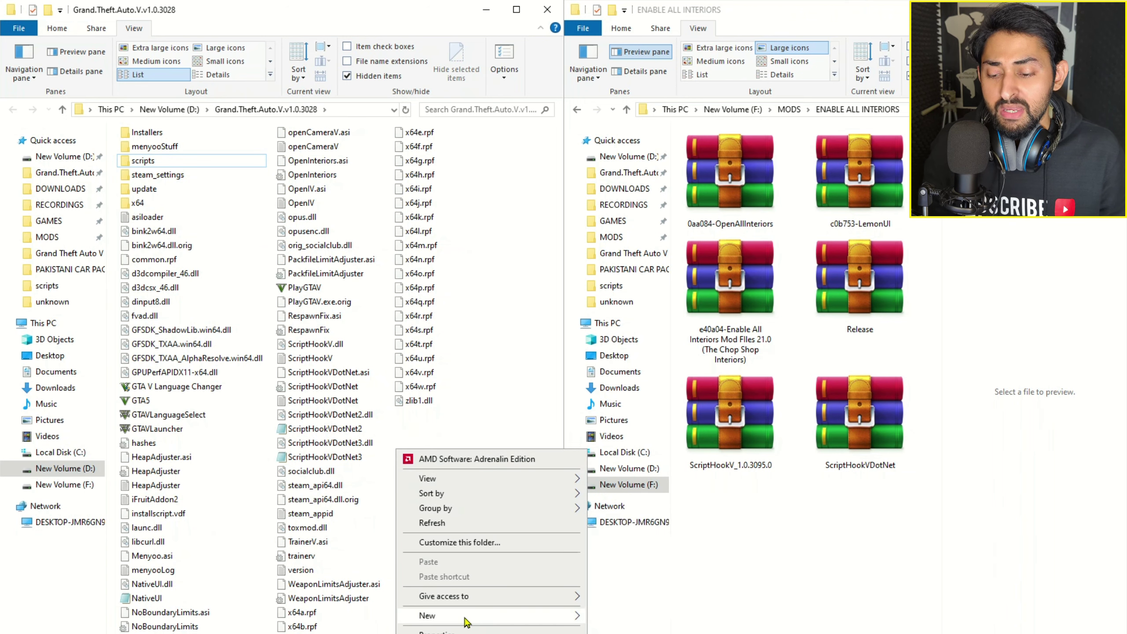
mouse_move(465, 621)
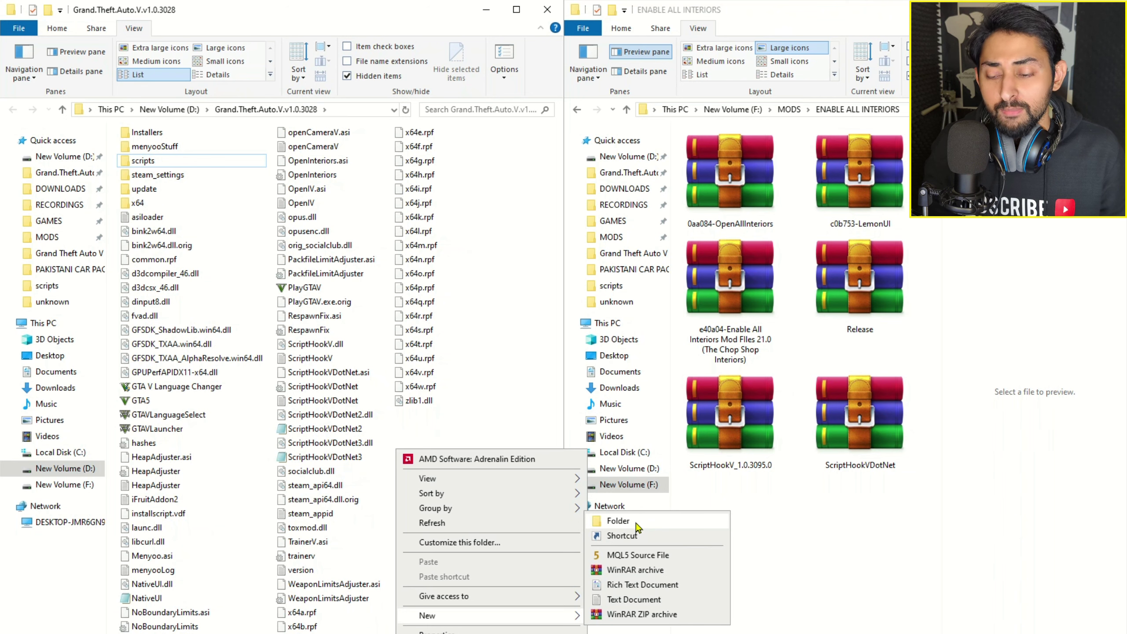
click(140, 161)
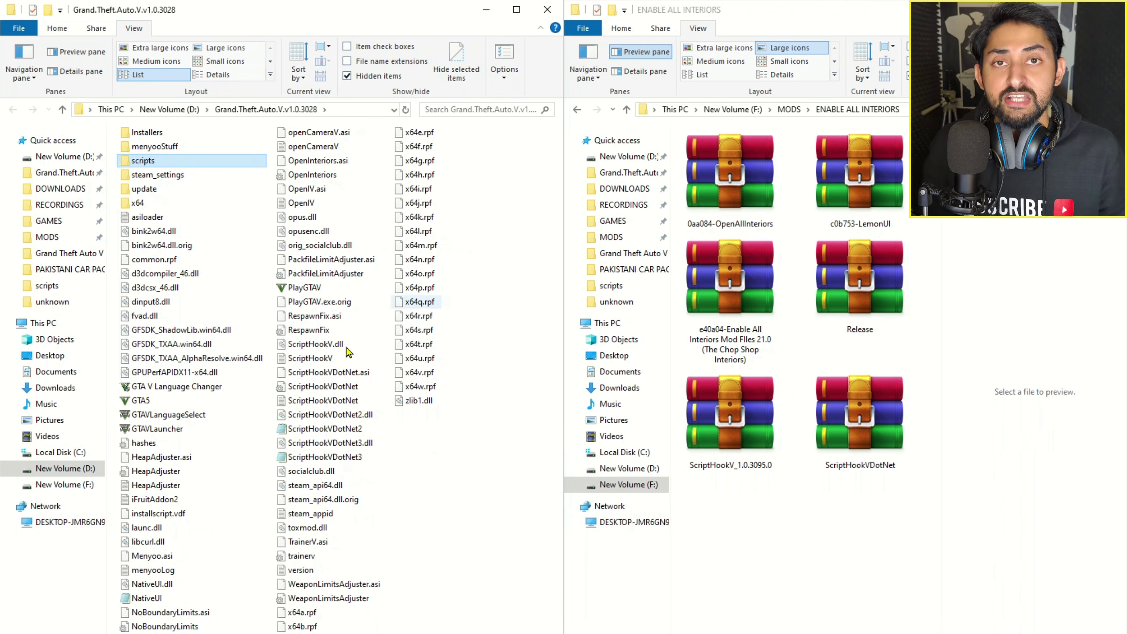
click(153, 164)
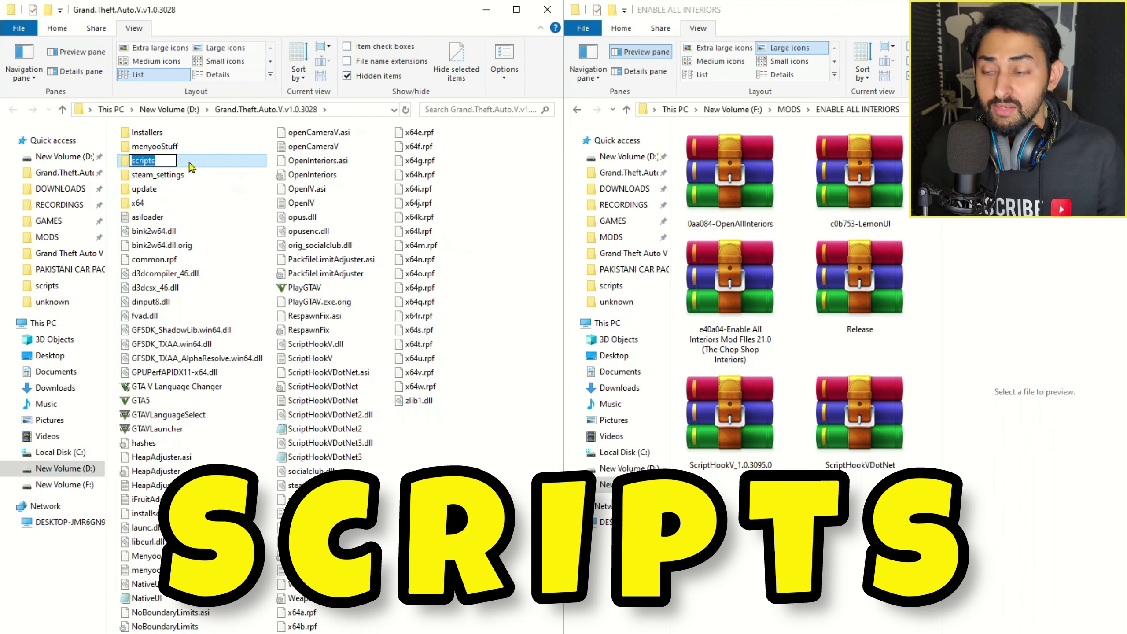
click(191, 168)
Copy the iFruitAddon2 folder, iFruitAddon2.dll and the EnableAllInteriors .dll, .ini and .pdb files from the Enable All Interiors archive into the game's scripts folder, replacing duplicates.
double_click(156, 164)
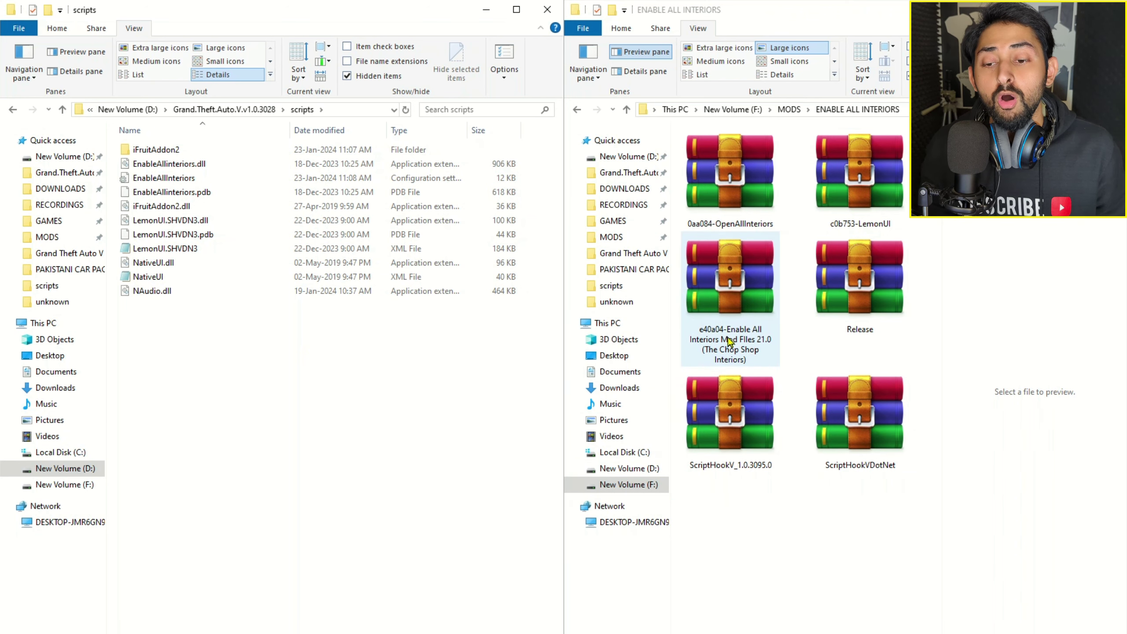
double_click(713, 288)
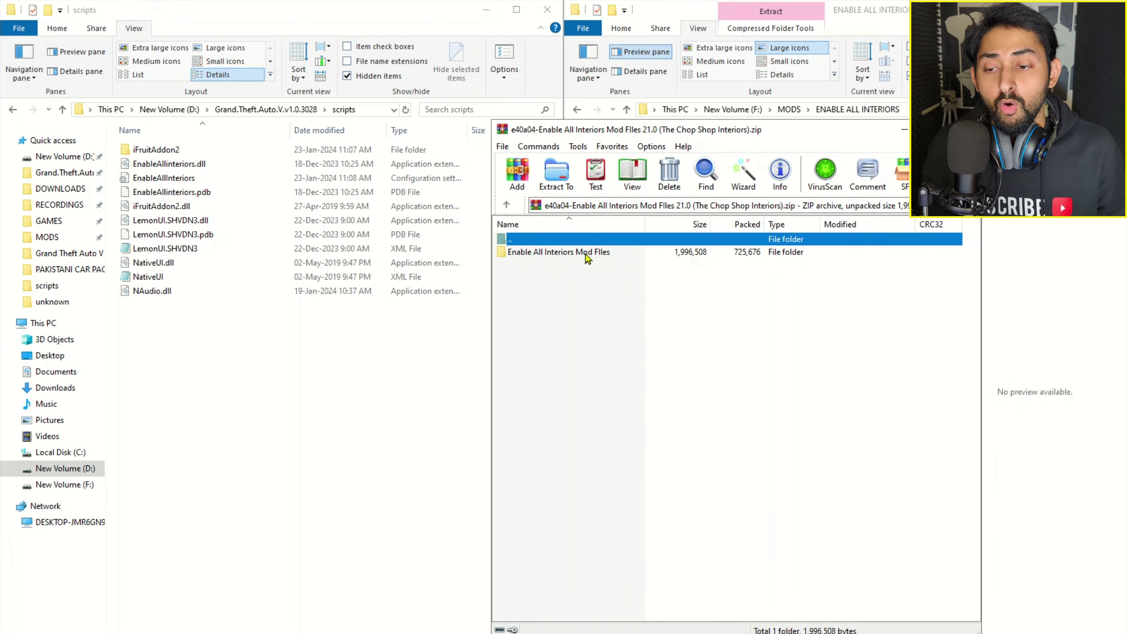
double_click(587, 257)
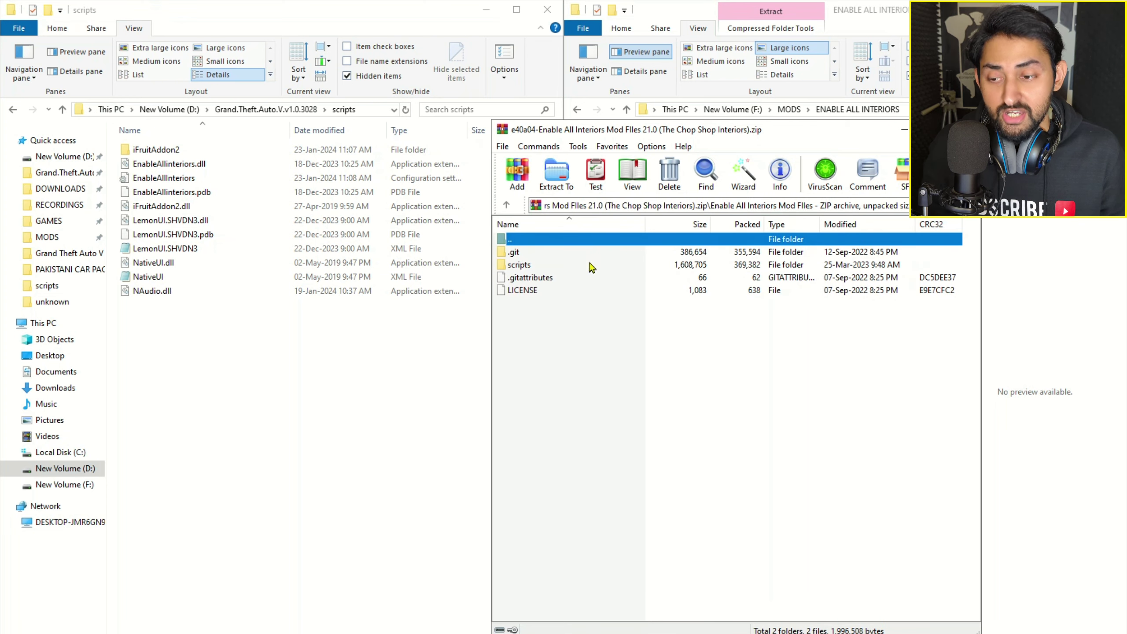
click(530, 268)
double_click(530, 269)
shift+click(532, 303)
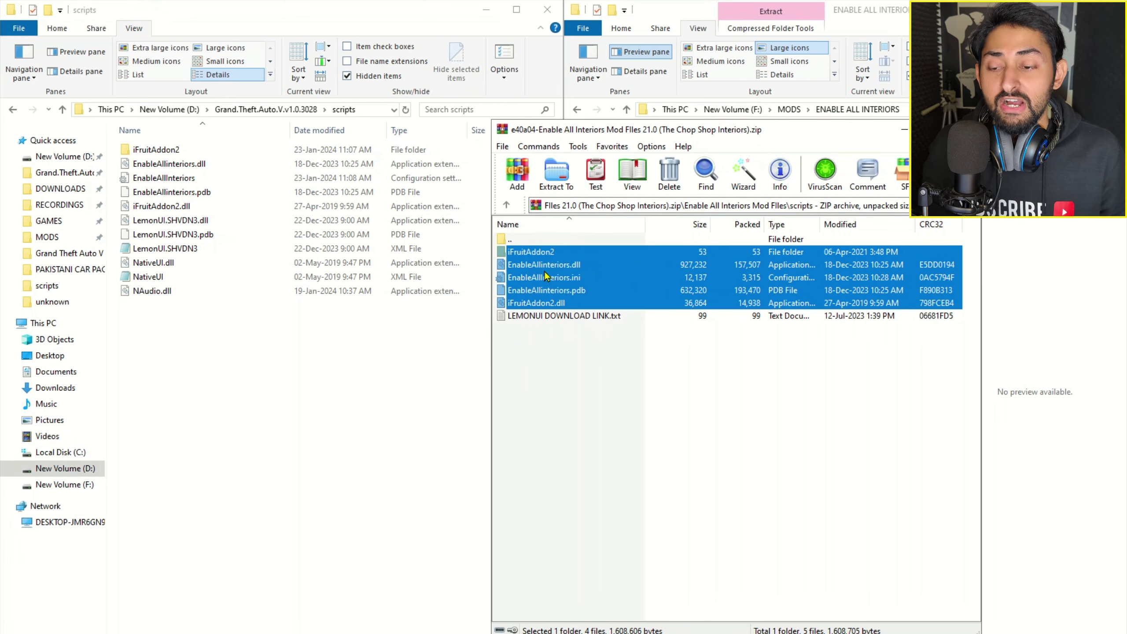
drag(545, 276, 230, 399)
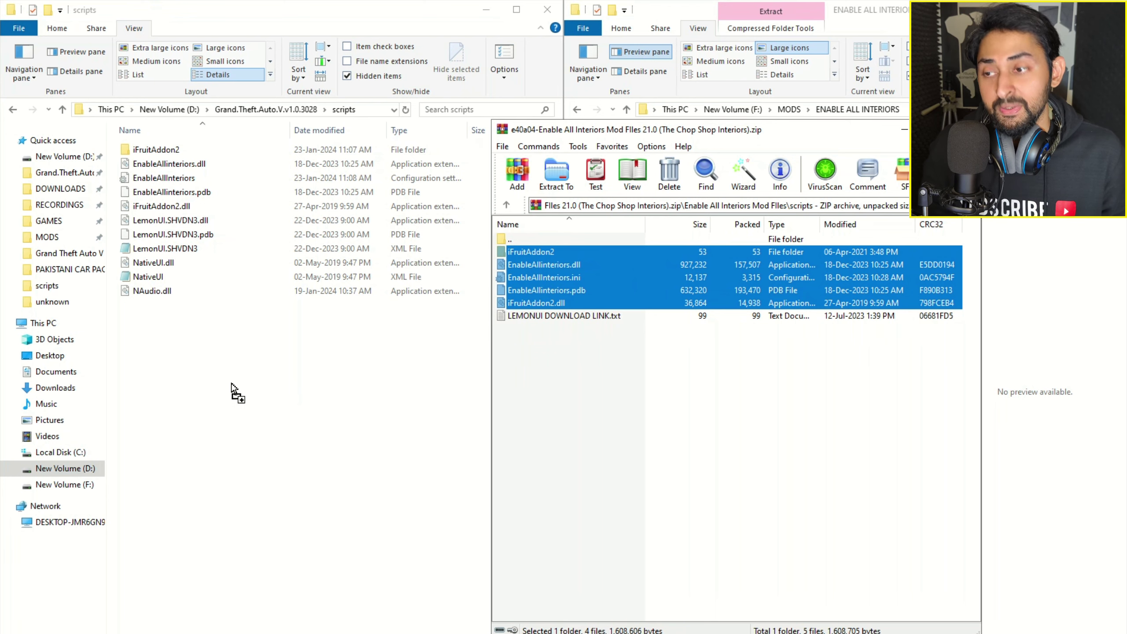
drag(230, 382, 231, 382)
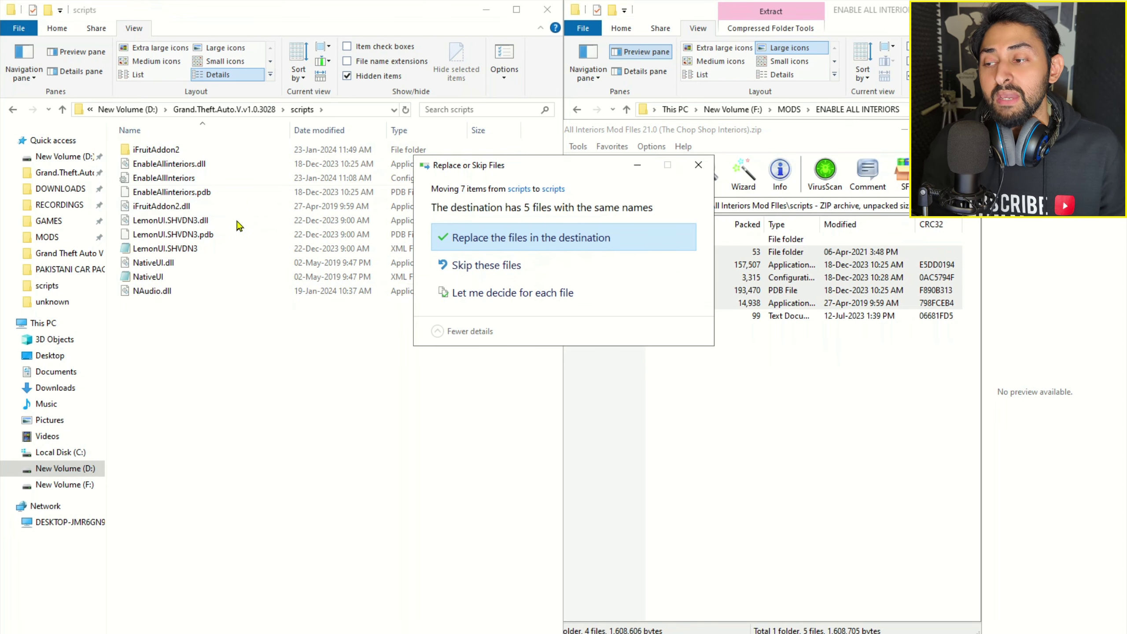
click(521, 241)
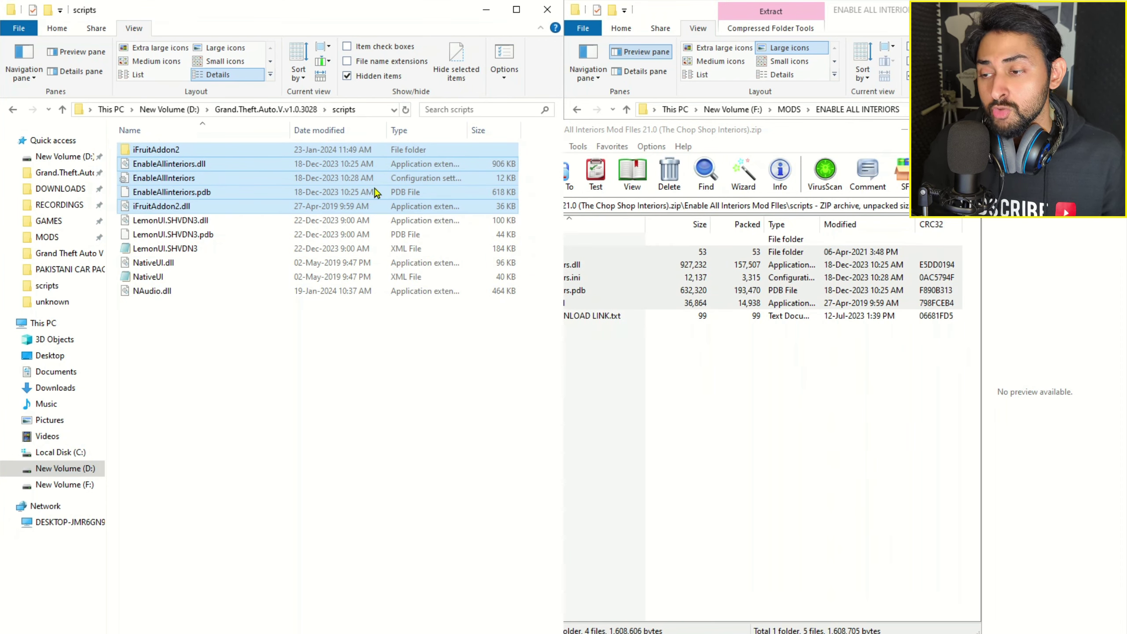
click(269, 345)
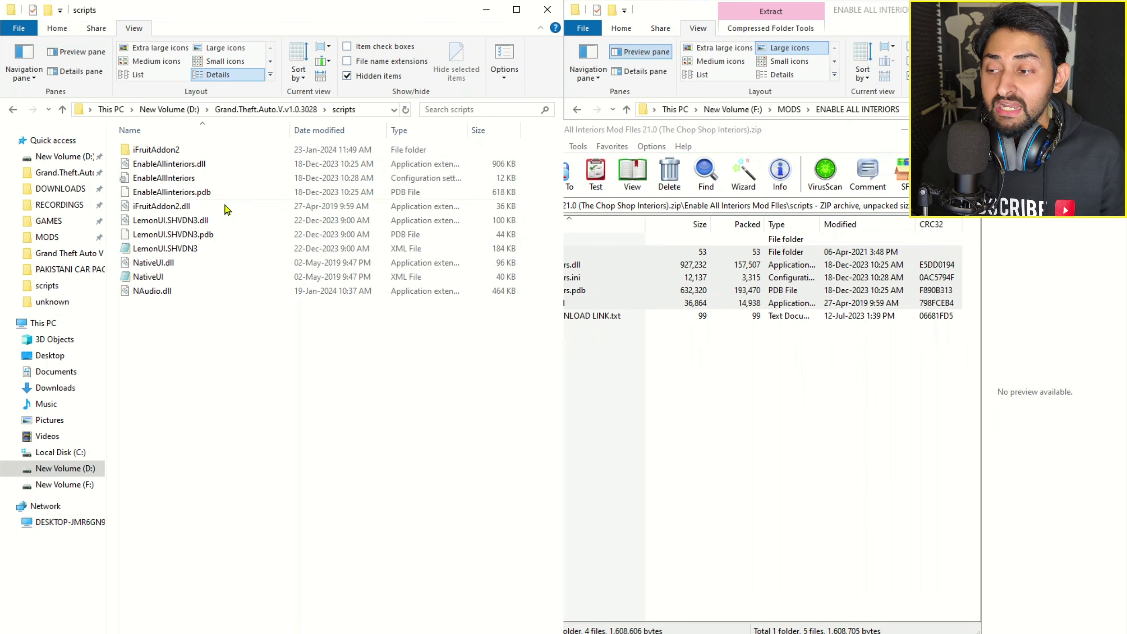
Open the EnableAllInteriors configuration file from the scripts folder in Notepad.
double_click(184, 178)
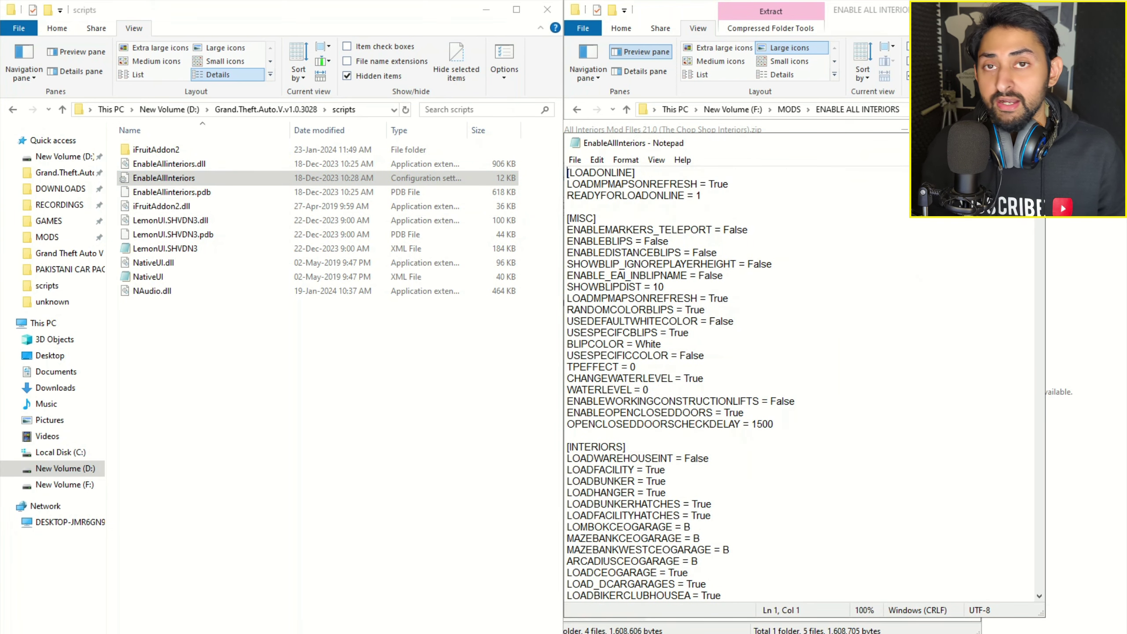
key(alt+F4)
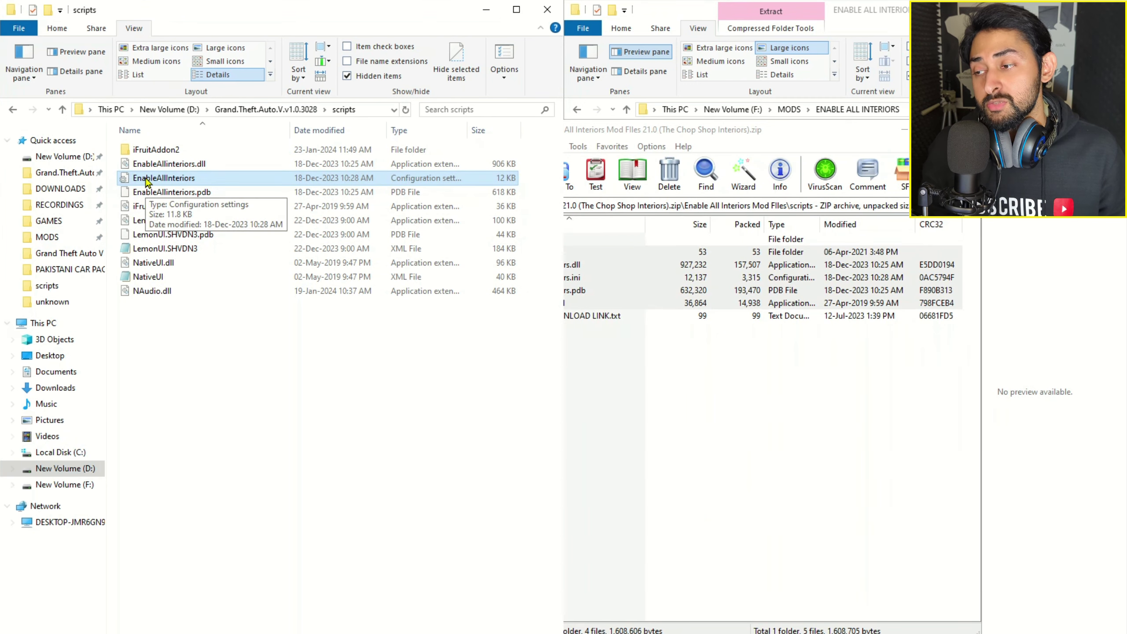
right_click(147, 182)
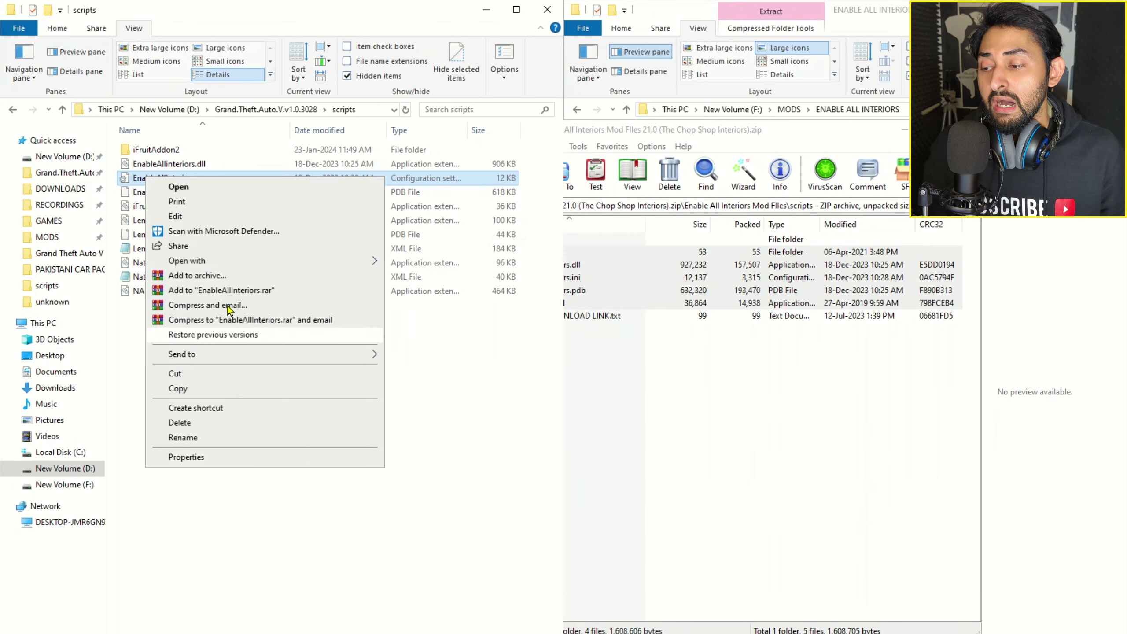
mouse_move(251, 261)
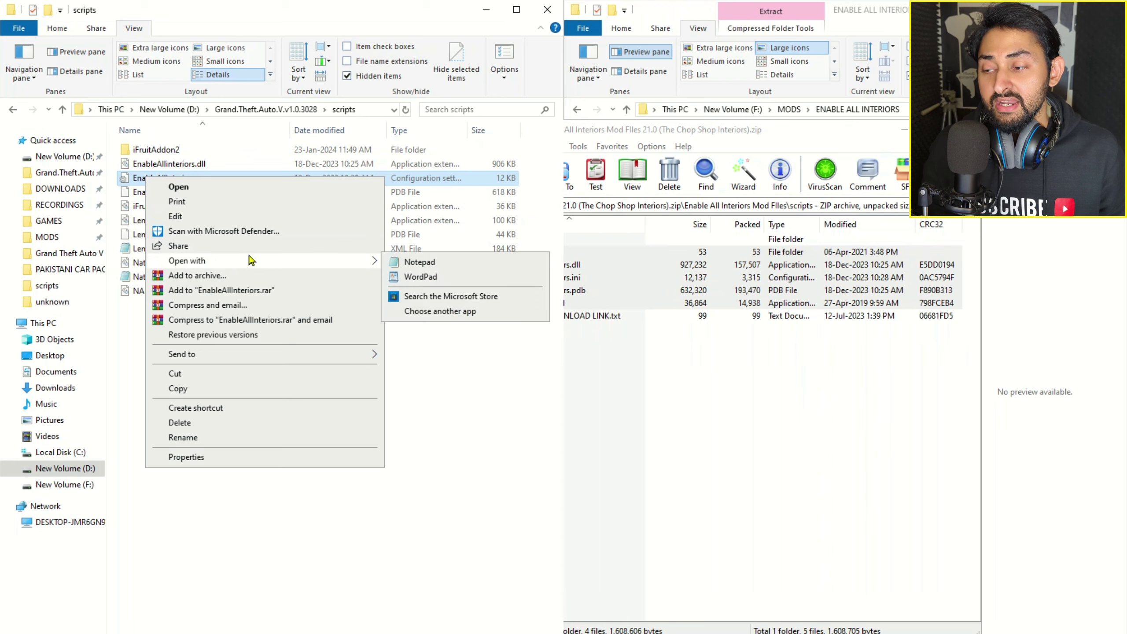
click(410, 265)
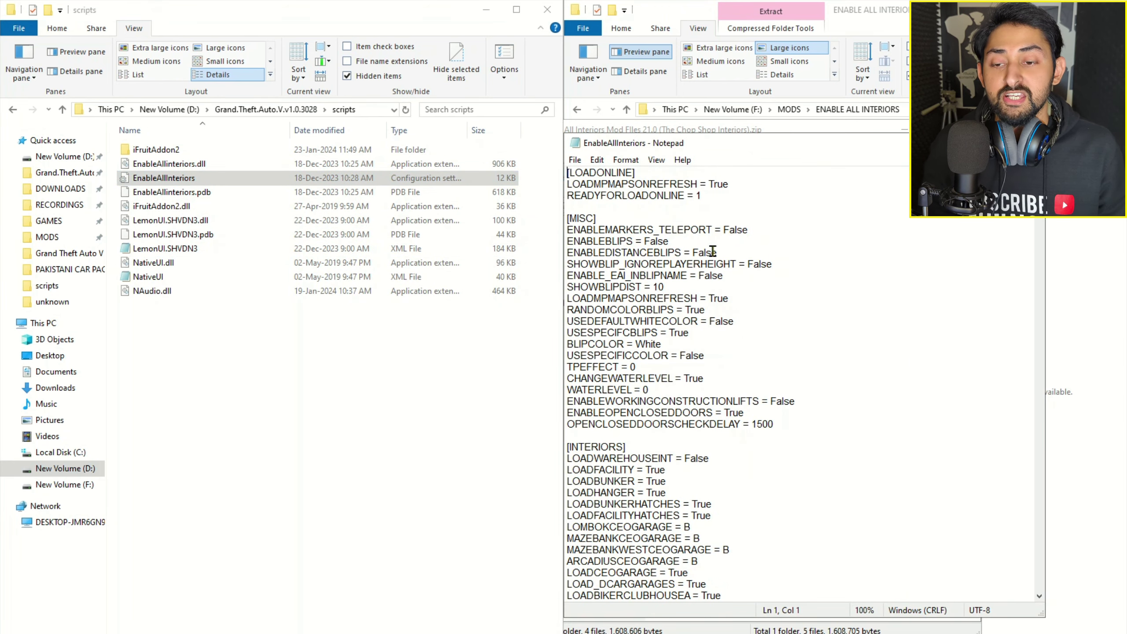
Set ENABLEBLIPS to TRUE in the MISC section, save the configuration file and close it.
click(686, 242)
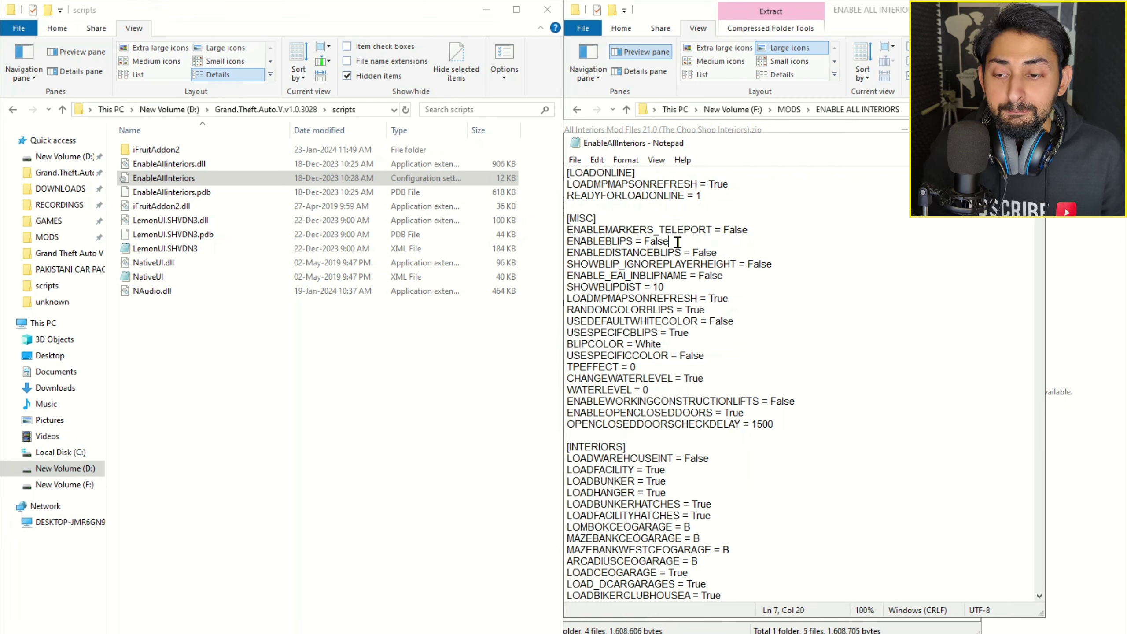
key(BackSpace)
key(BackSpace)
key(BackSpace)
key(BackSpace)
key(BackSpace)
text(TRUE)
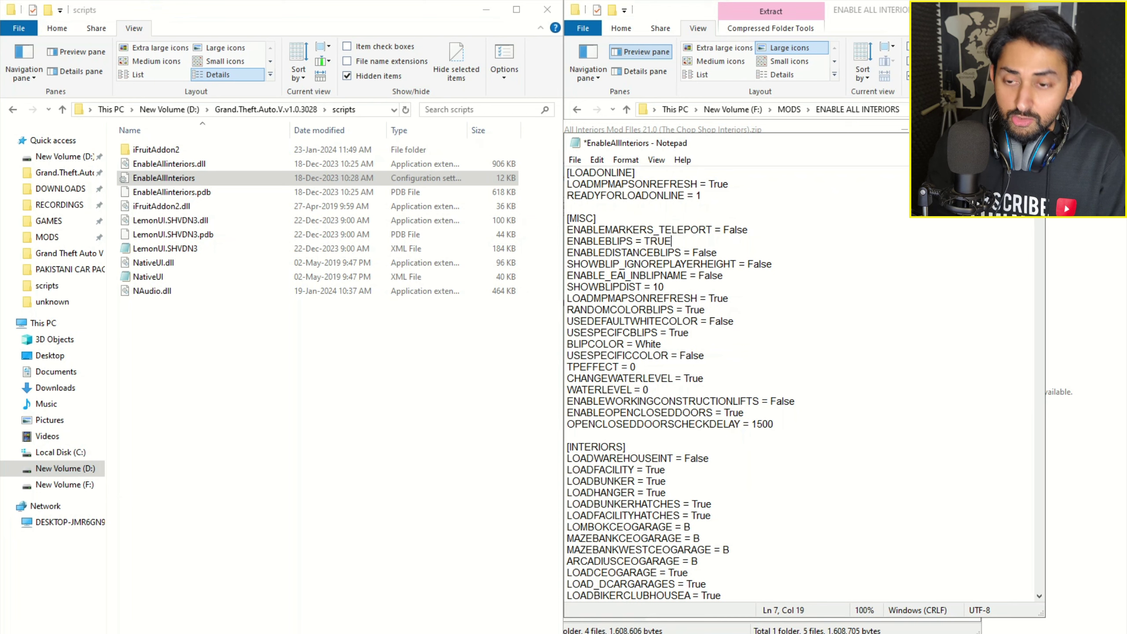
key(Return)
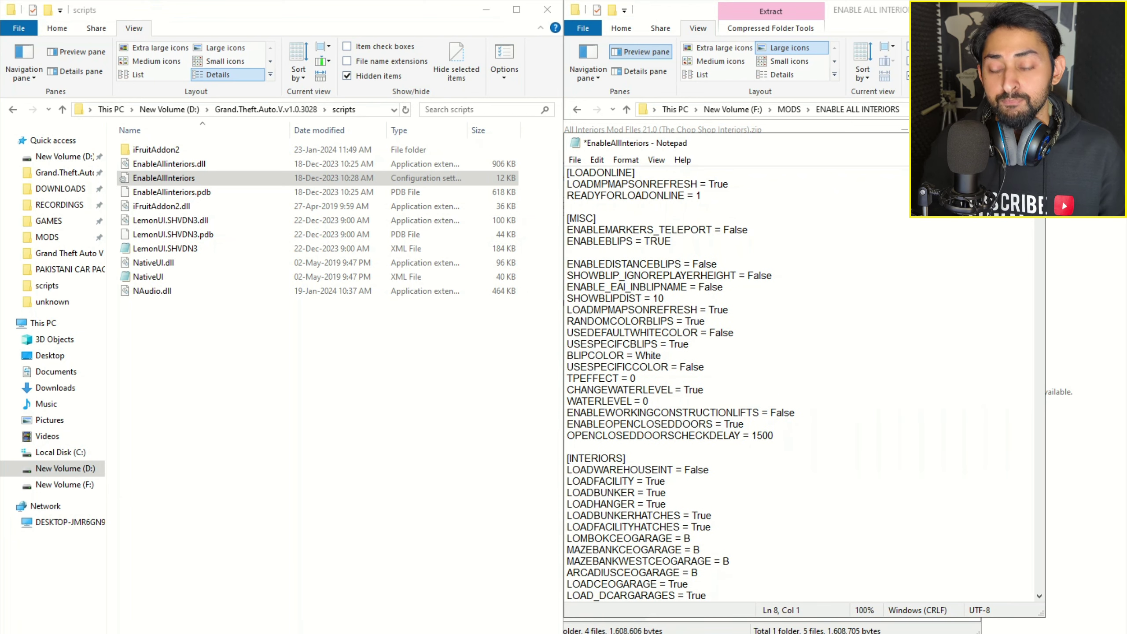
key(BackSpace)
key(alt+F4)
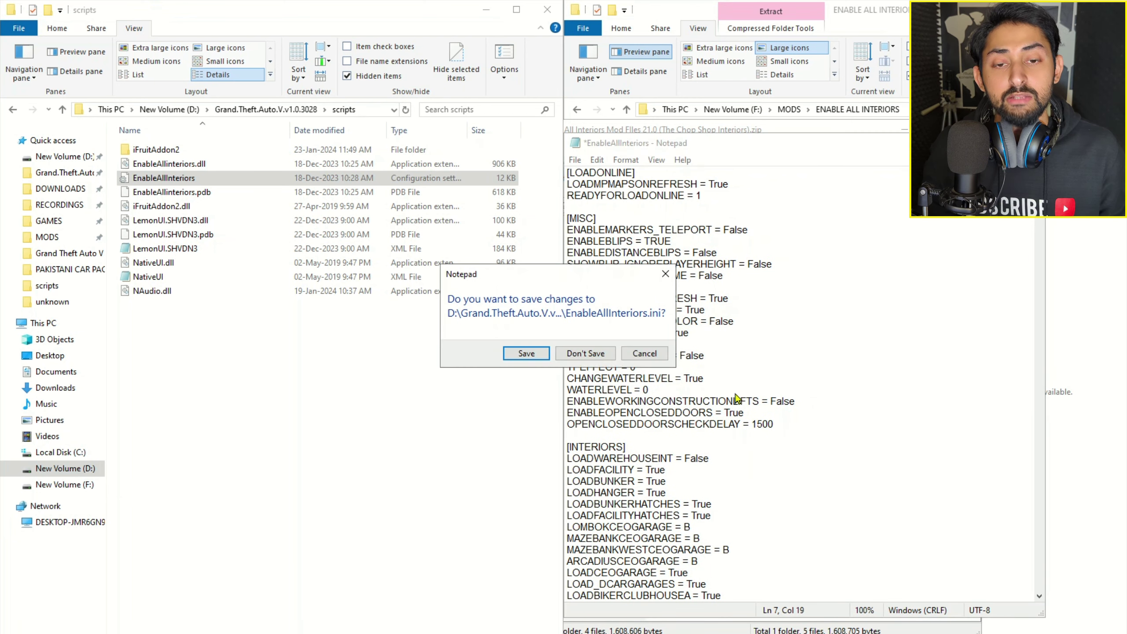
click(525, 354)
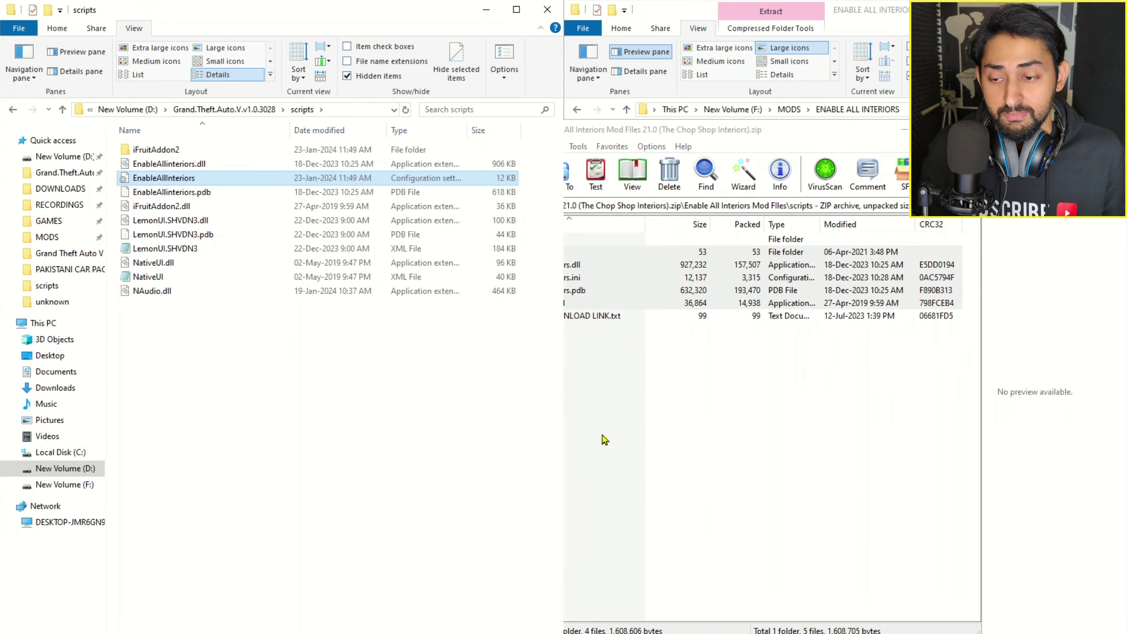
Close the Enable All Interiors archive and copy NativeUI.dll and NativeUI.xml from the Release archive into the scripts folder, replacing the existing files.
click(679, 439)
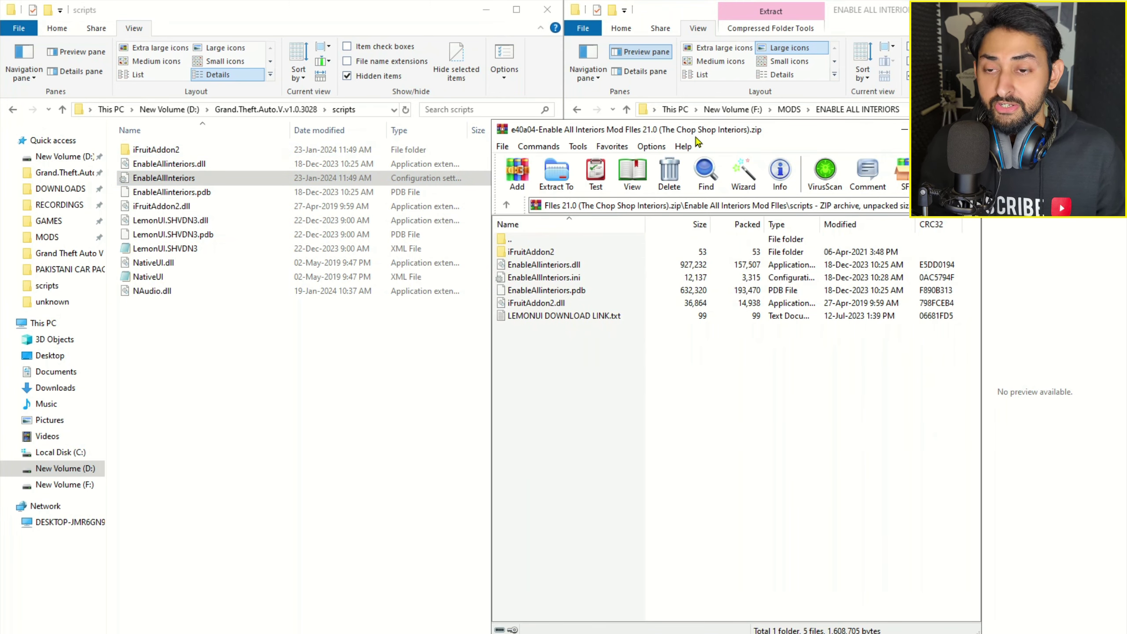
click(968, 129)
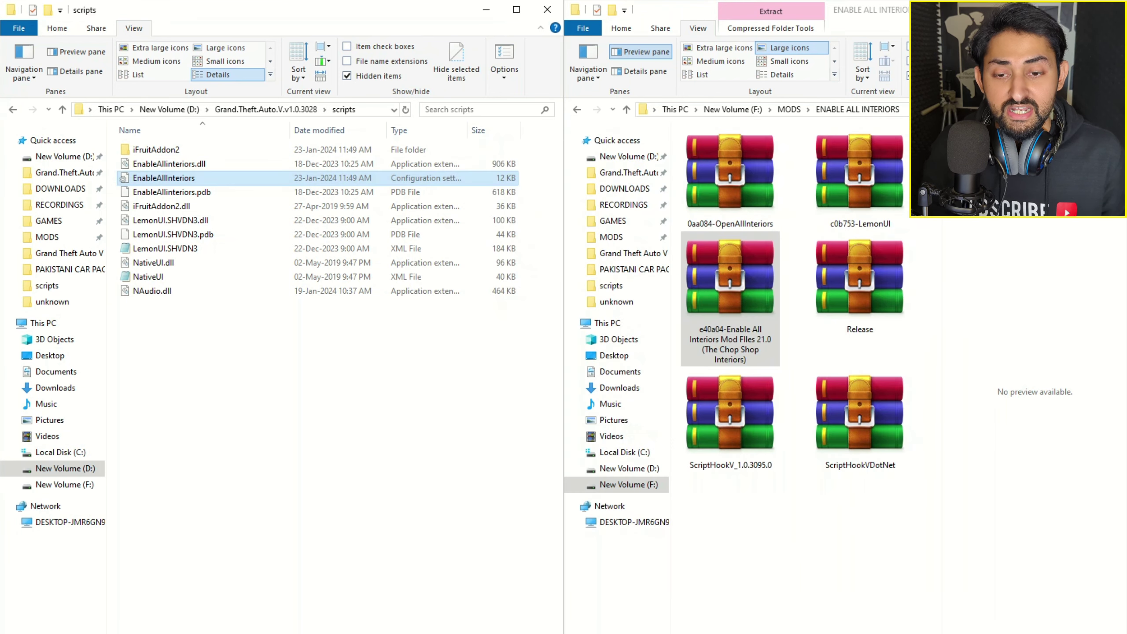
double_click(863, 281)
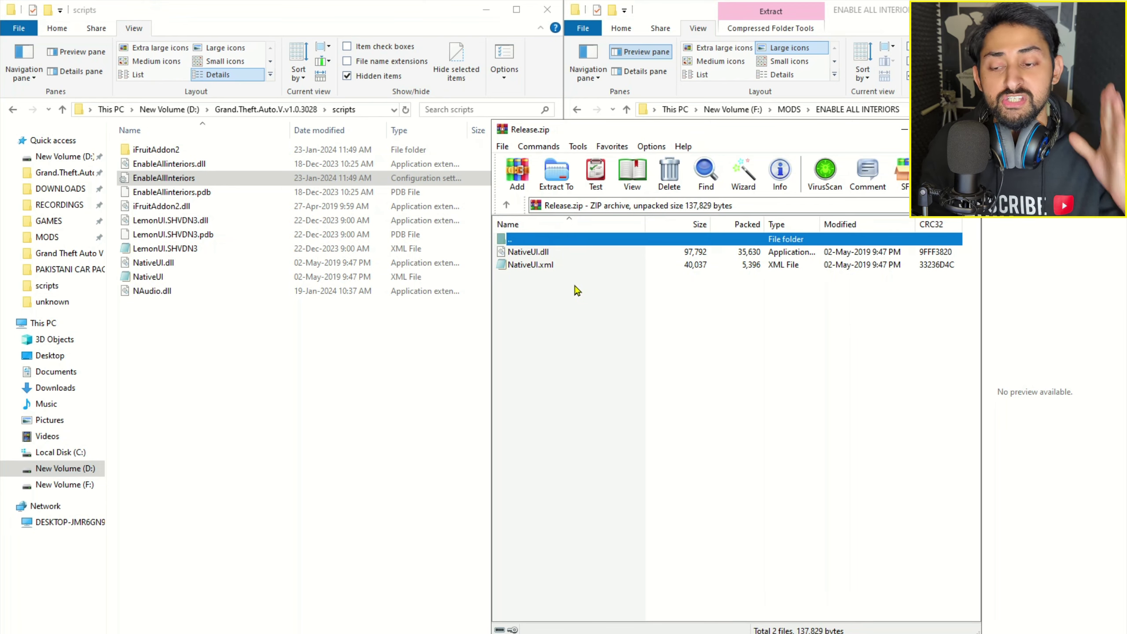
click(557, 264)
shift+click(555, 255)
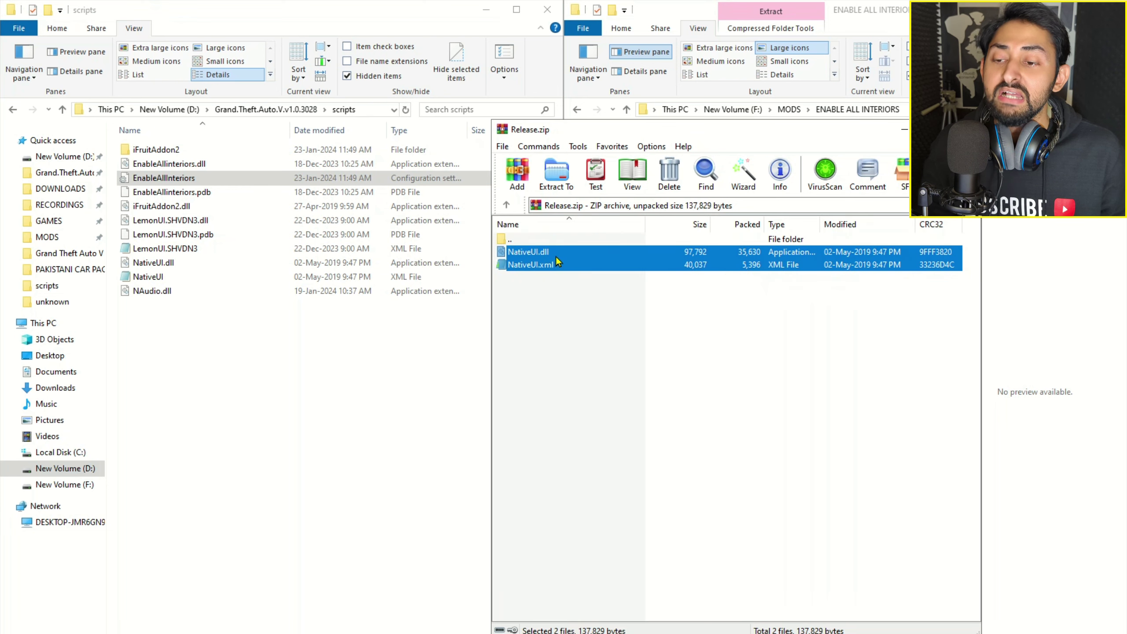
drag(523, 257, 244, 385)
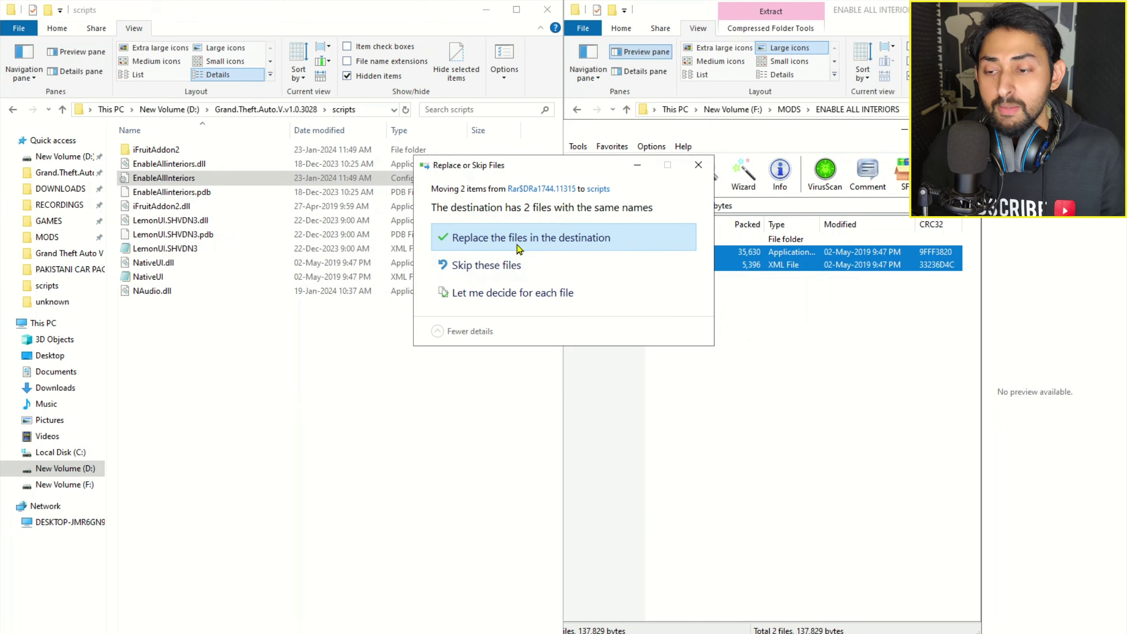
click(517, 246)
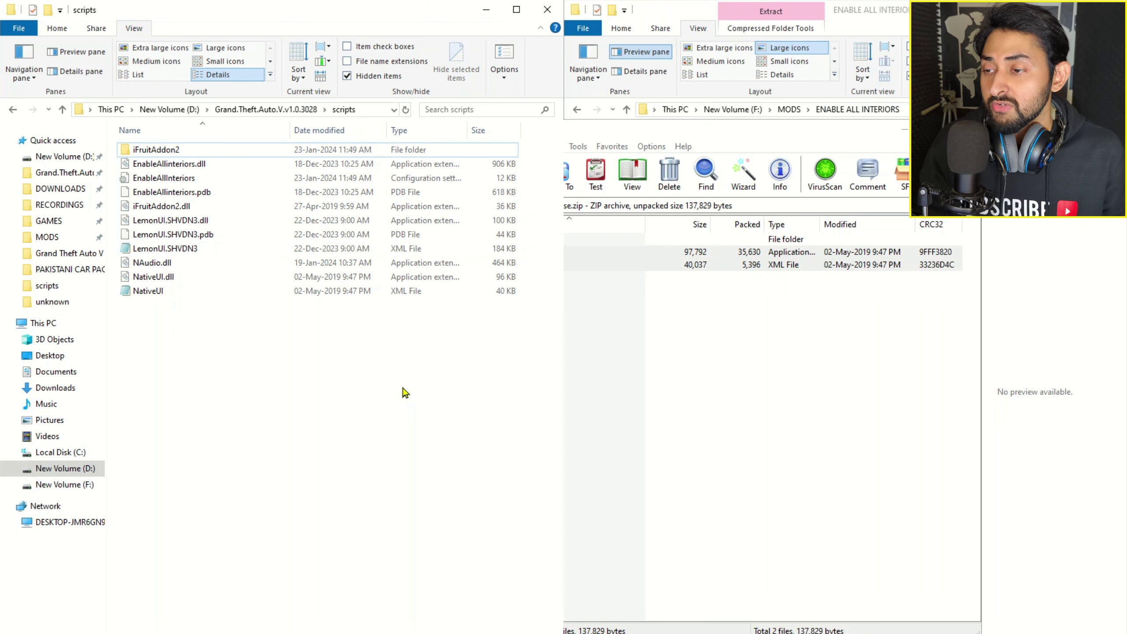
Copy NativeUI.dll and NativeUI.xml from the Release archive into the main Grand.Theft.Auto.V.v1.0.3028 folder, replacing the existing files.
key(BackSpace)
click(689, 339)
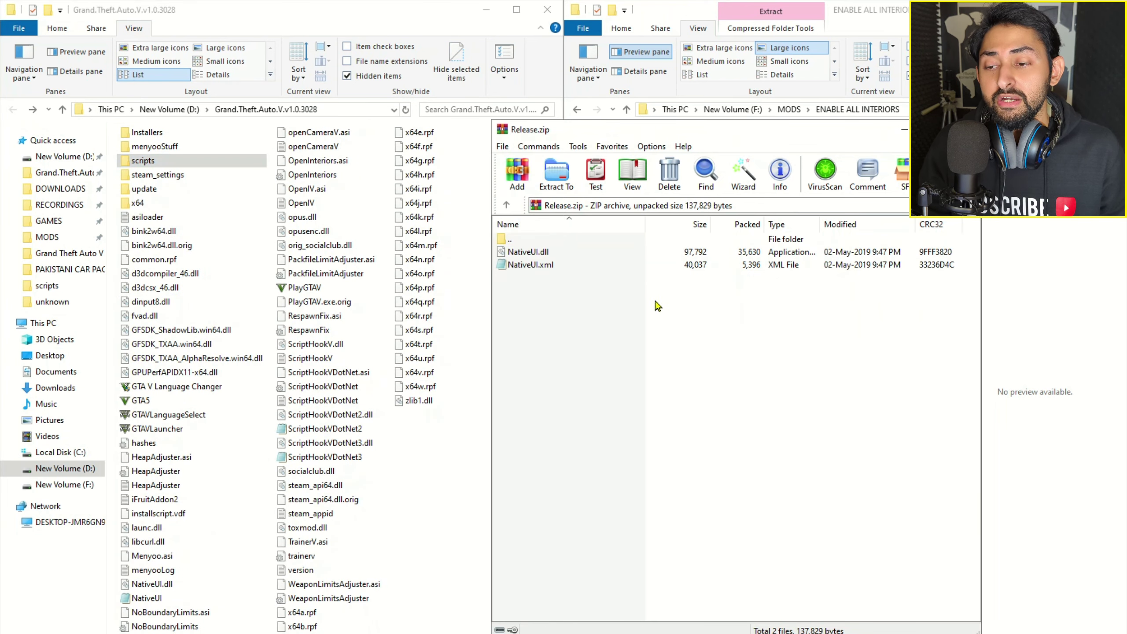
drag(639, 321, 457, 527)
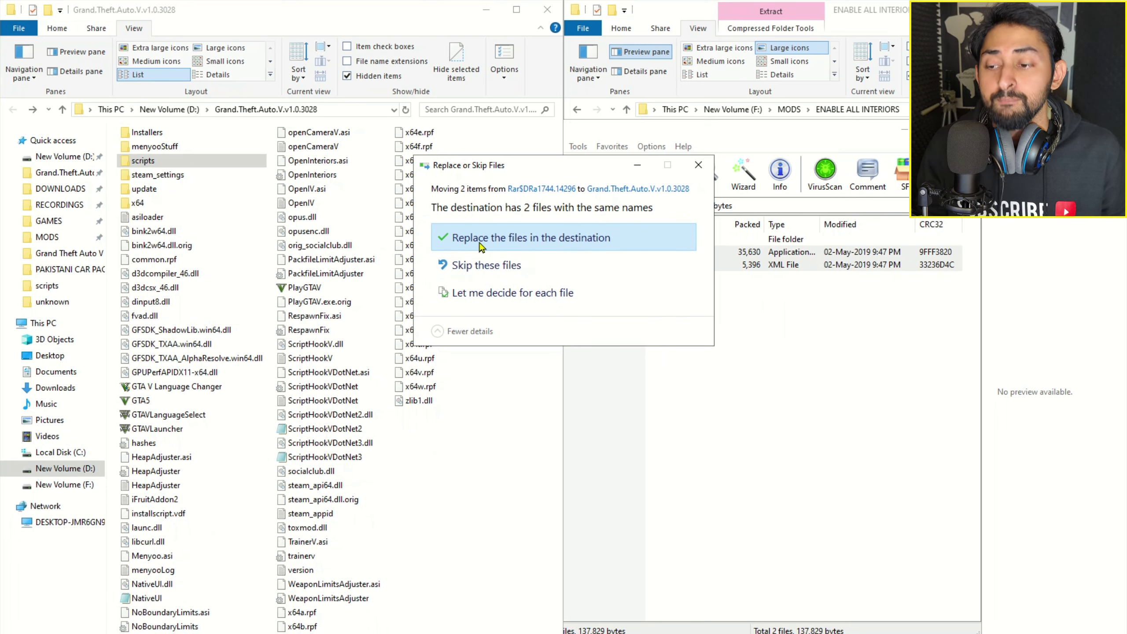
click(481, 247)
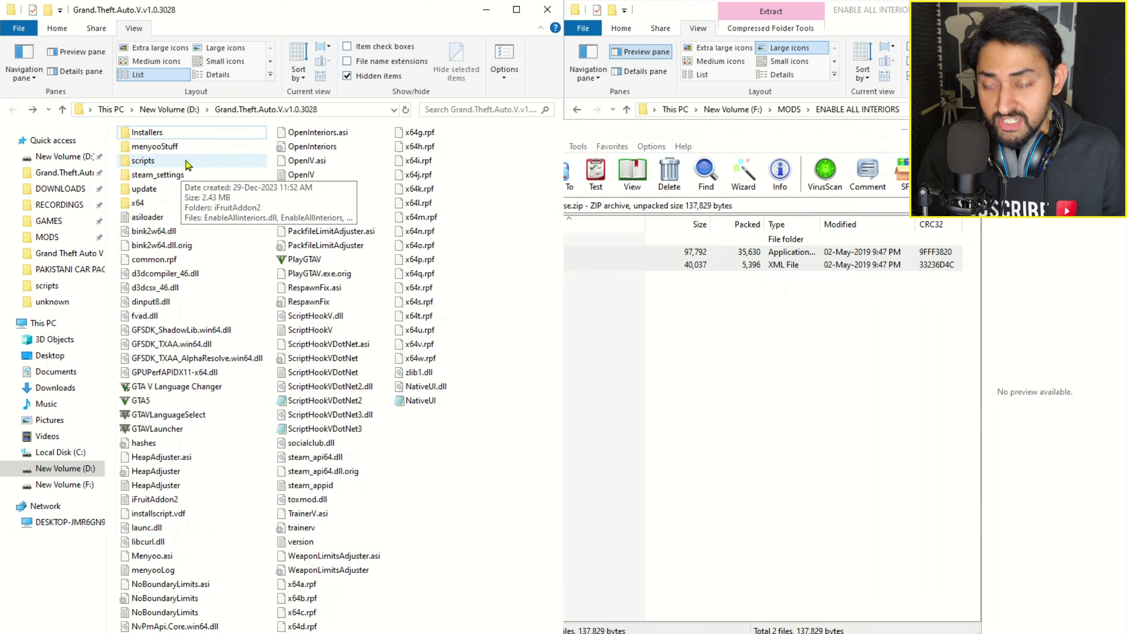
Return to the game's scripts folder and close the Release archive.
double_click(187, 165)
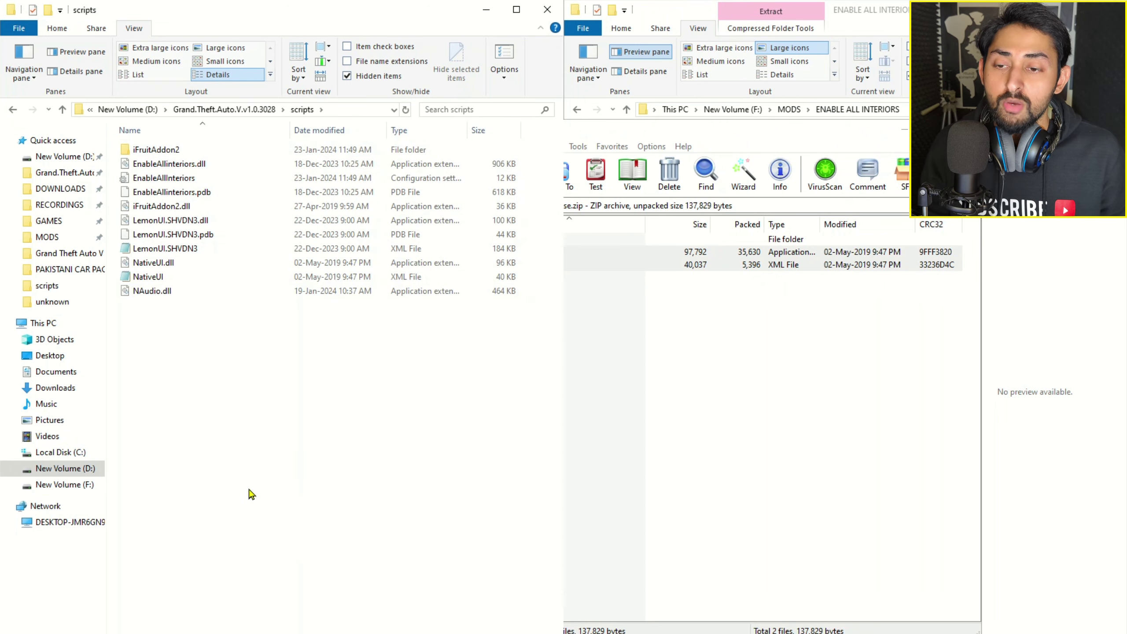
click(904, 361)
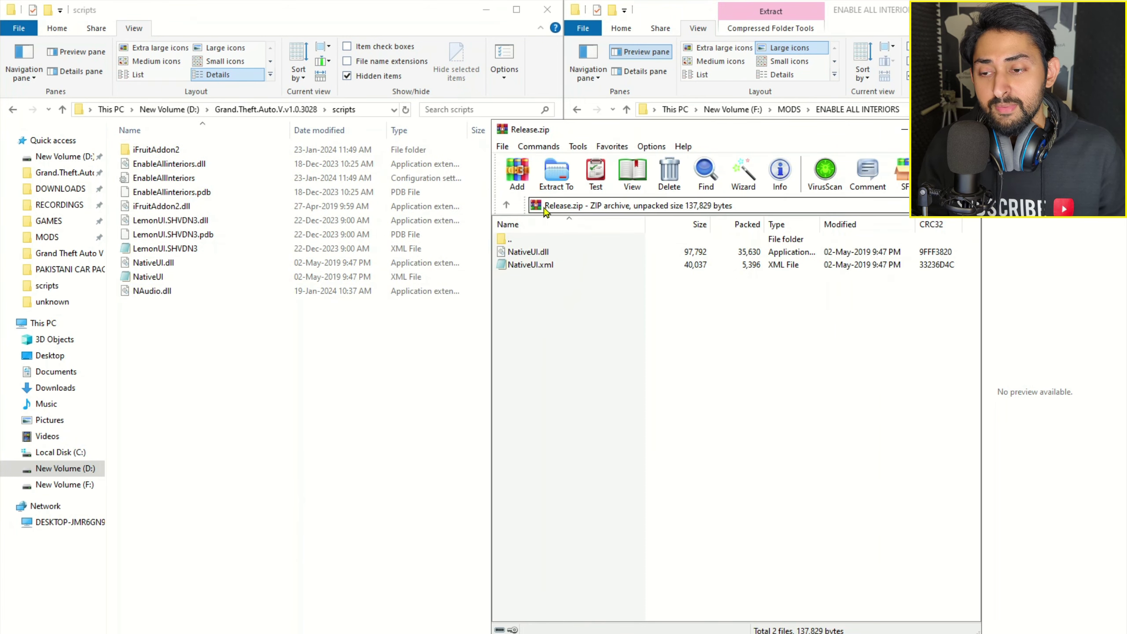
key(Escape)
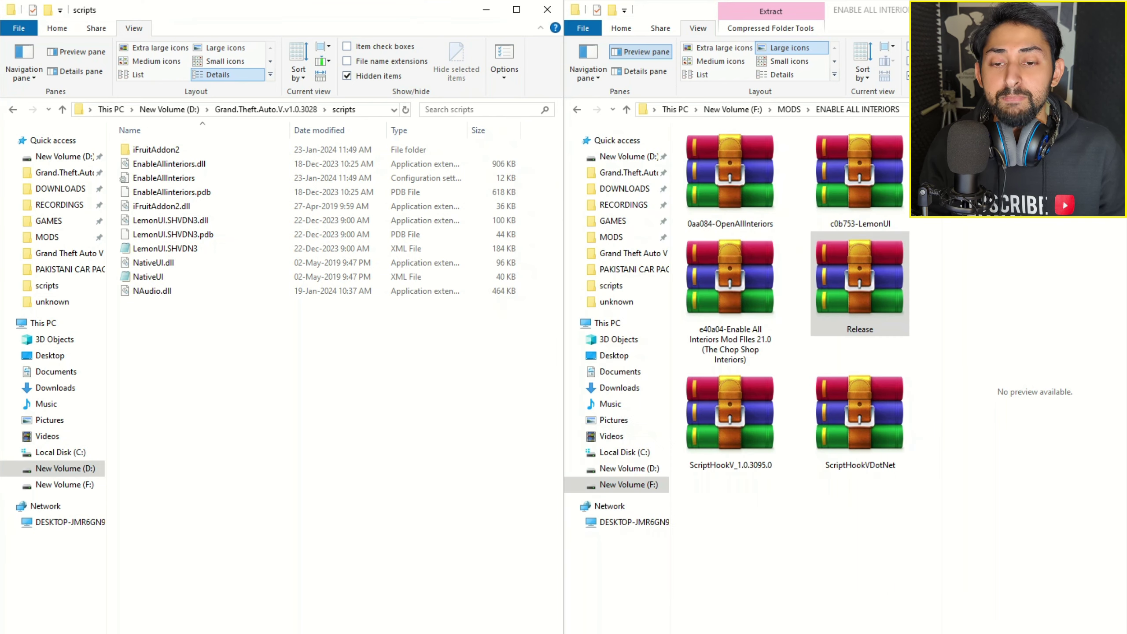
Copy the three LemonUI.SHVDN3 files from the LemonUI archive's SHVDN3 folder into the game's scripts folder and close the archive.
double_click(865, 180)
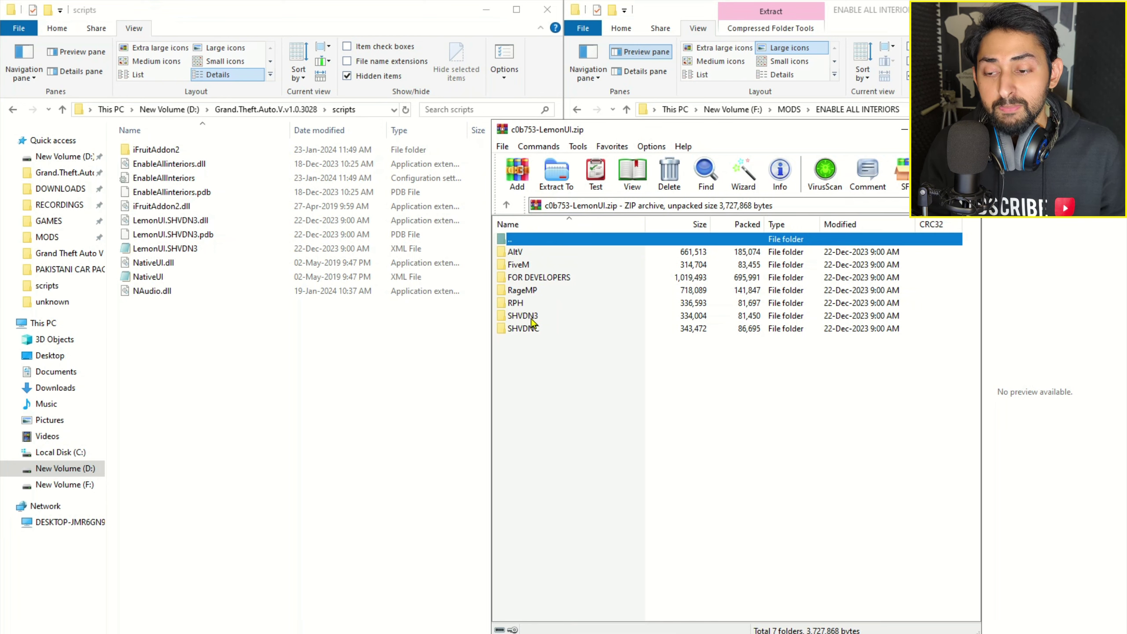
double_click(532, 322)
drag(576, 316, 215, 391)
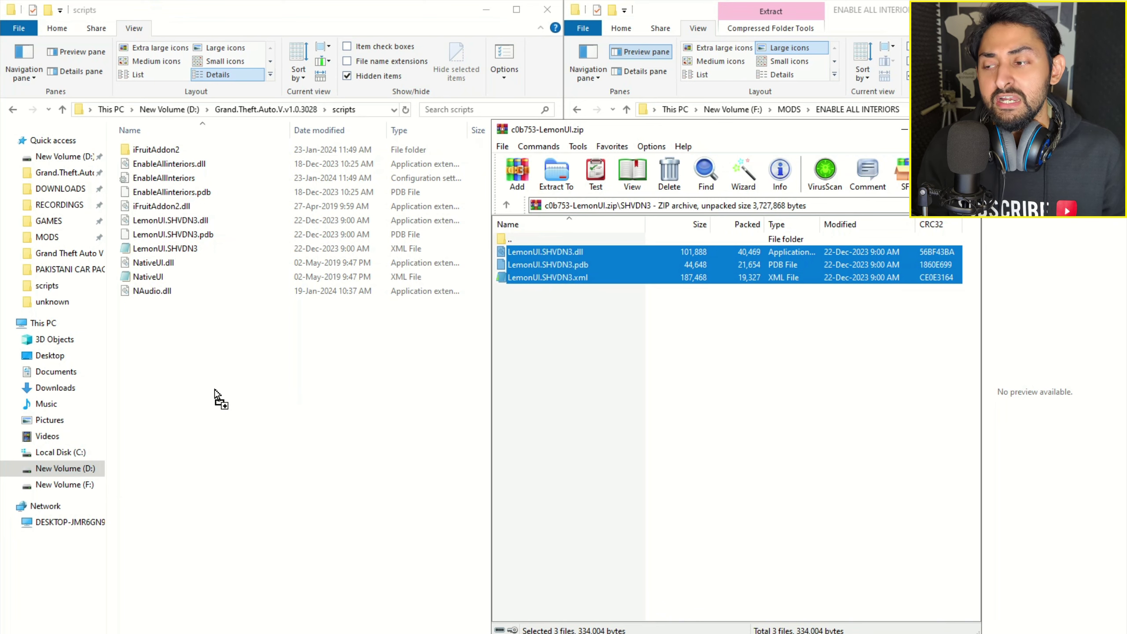
drag(215, 389, 215, 389)
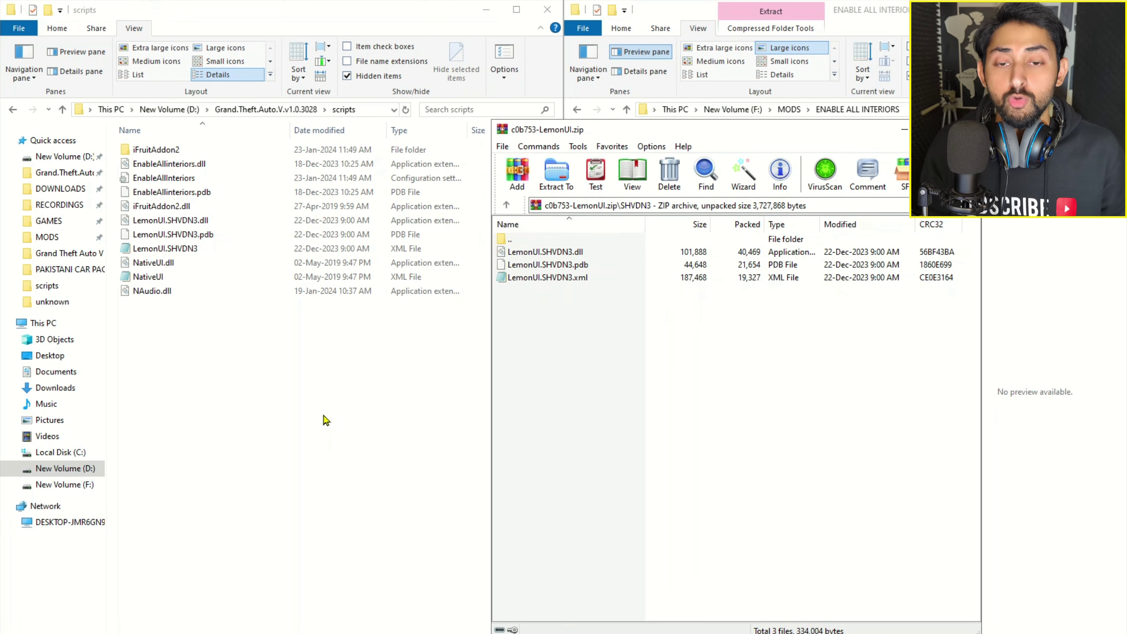
key(alt+F4)
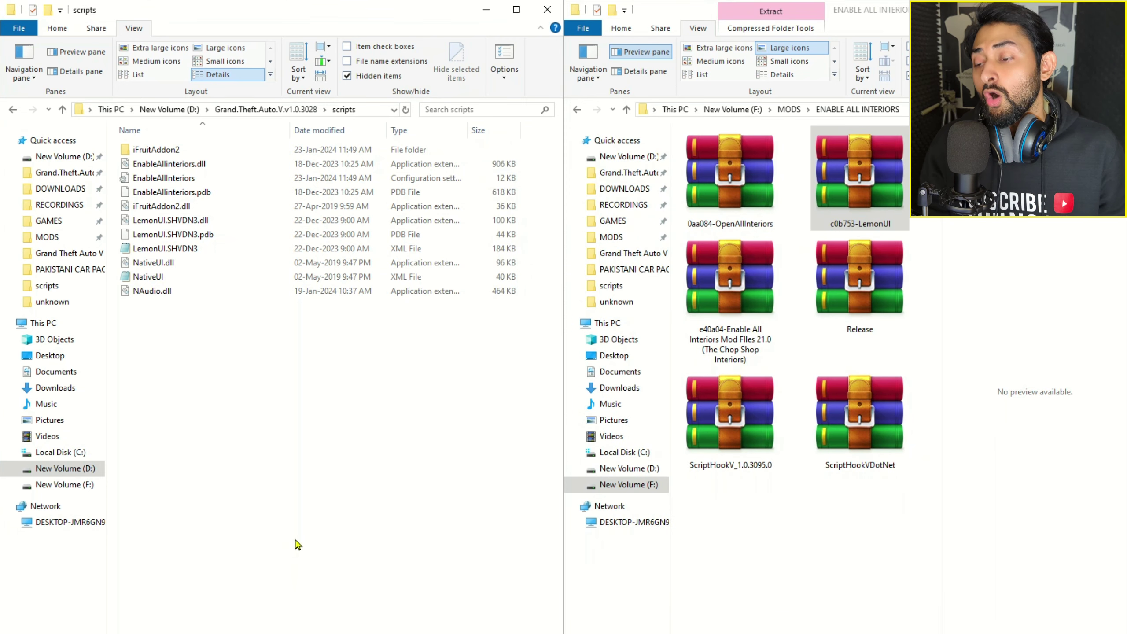
Copy dinput8.dll and ScriptHookV.dll from the ScriptHookV_1.0.3095.0 archive's bin folder into the main game folder, replacing the existing files, and close the archive.
key(BackSpace)
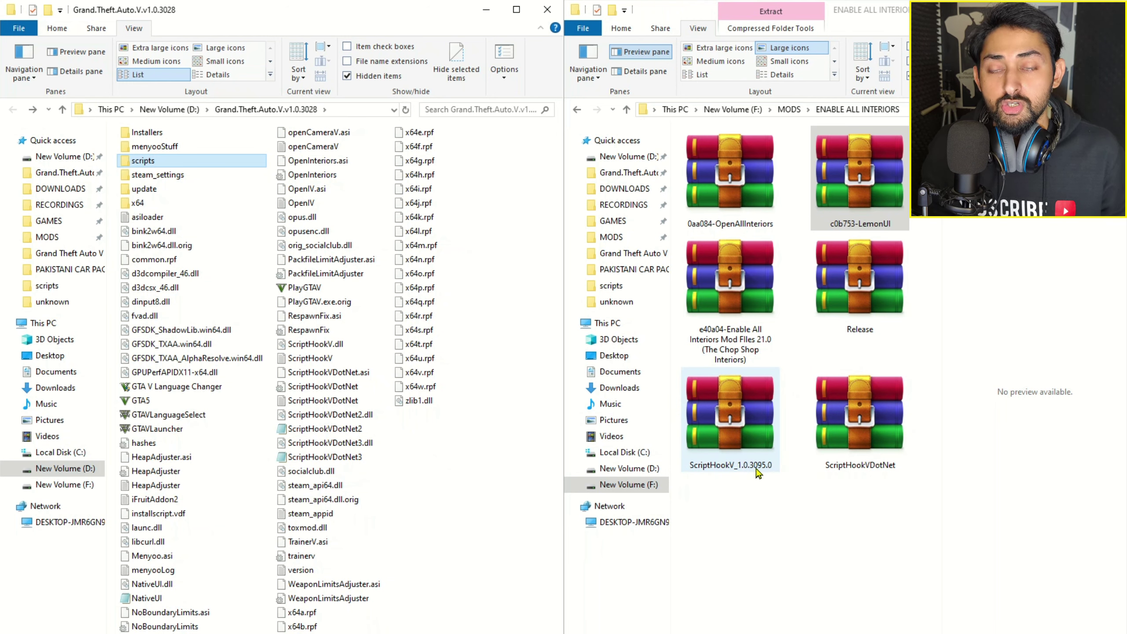
double_click(733, 417)
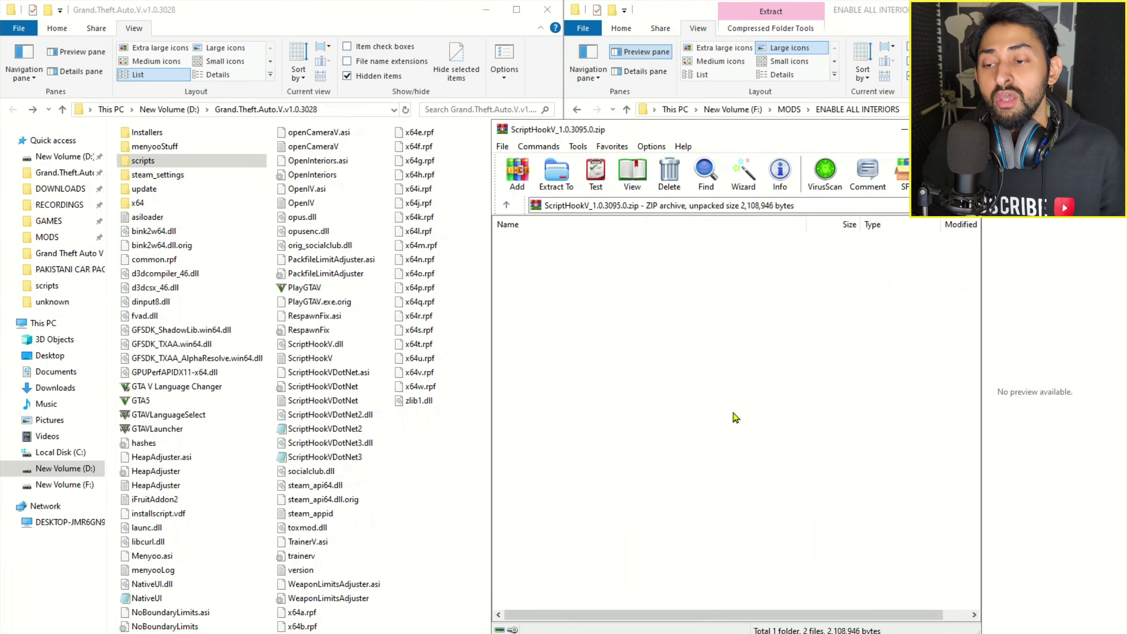
double_click(514, 253)
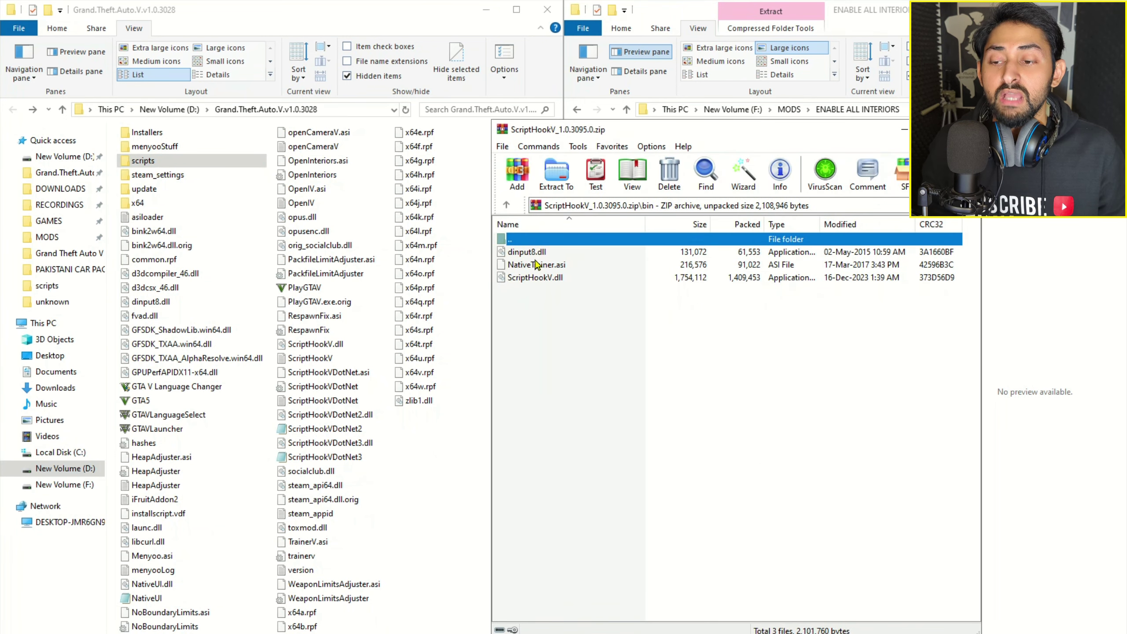
click(536, 253)
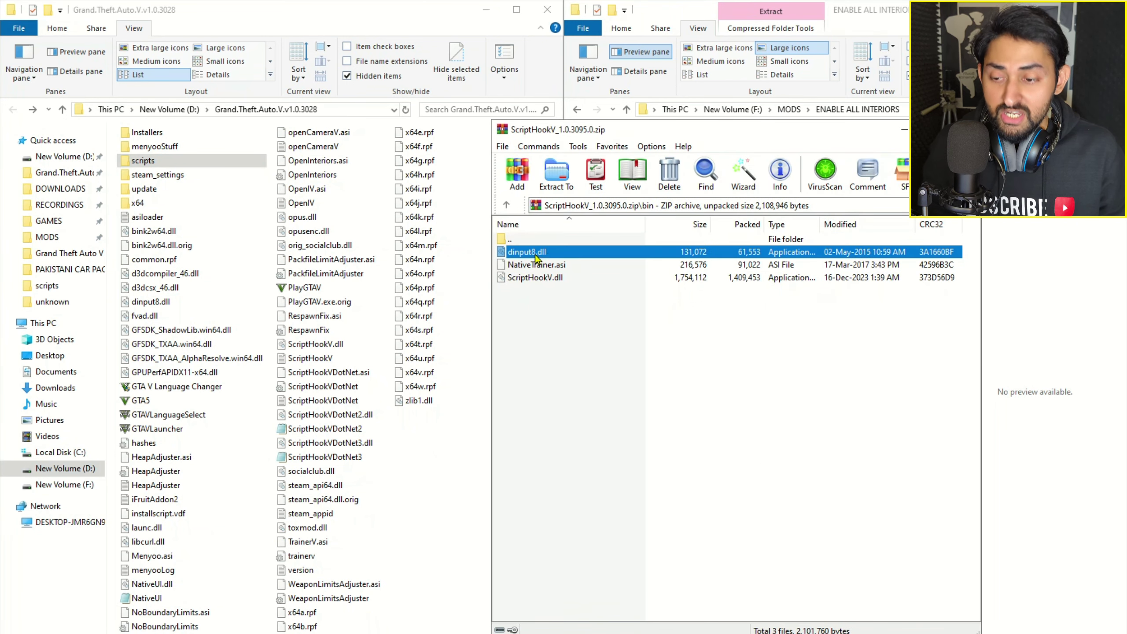
ctrl+click(550, 280)
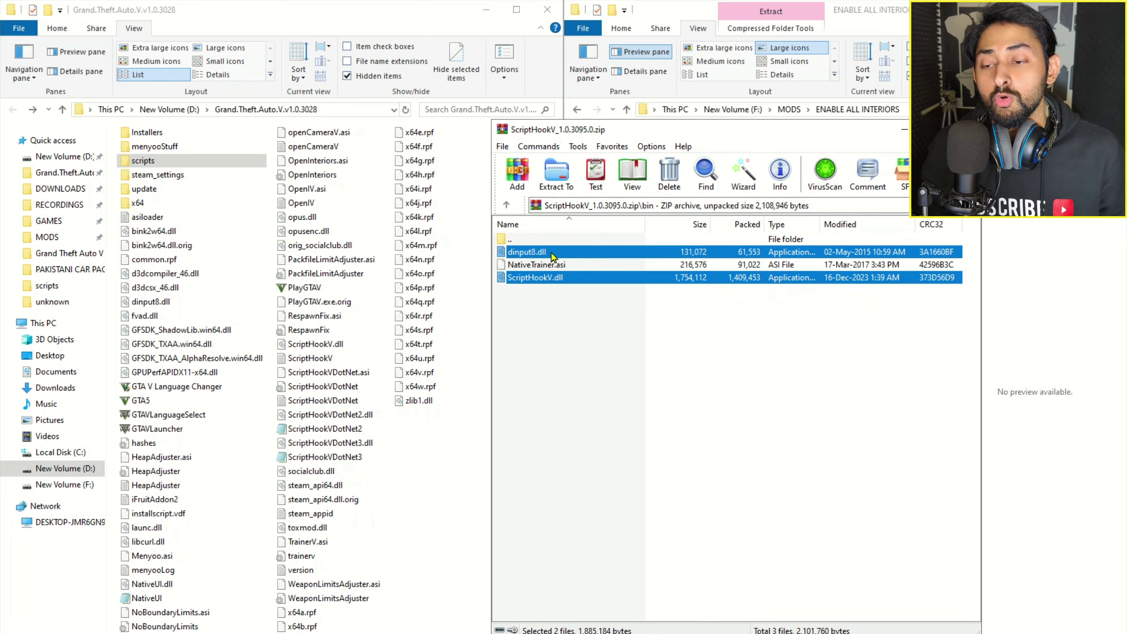
drag(651, 346, 434, 536)
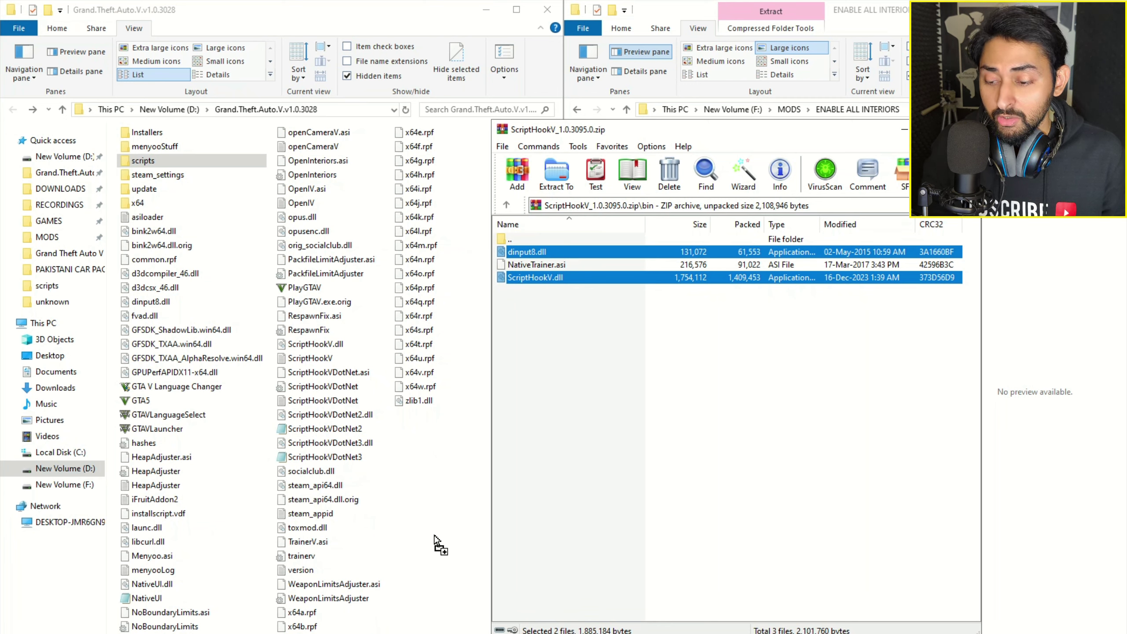
drag(434, 535, 434, 535)
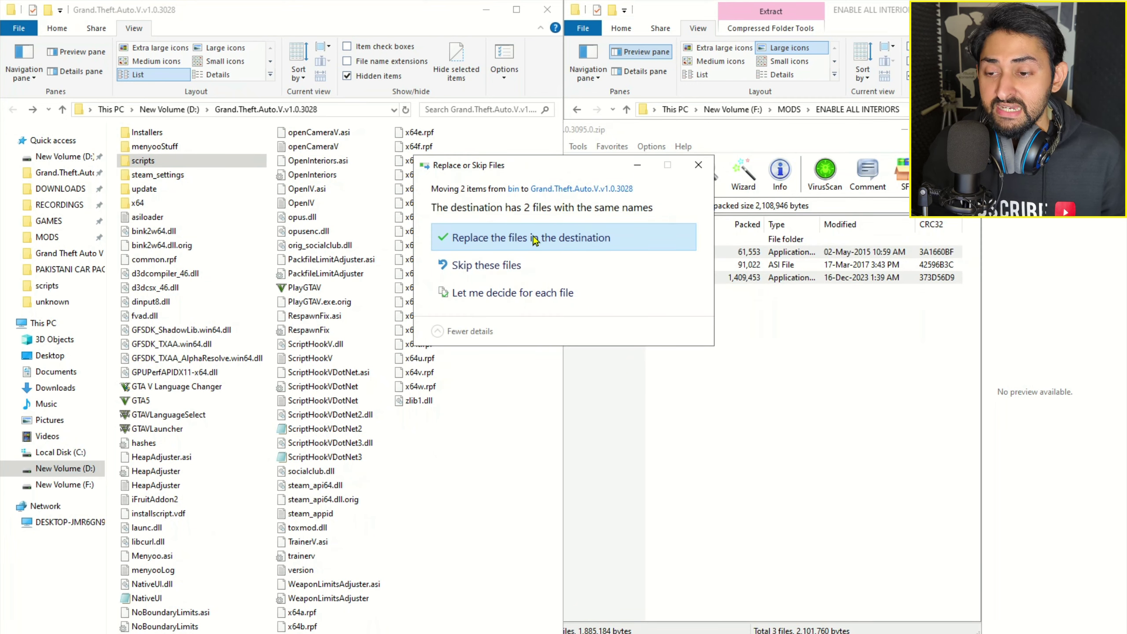
click(536, 239)
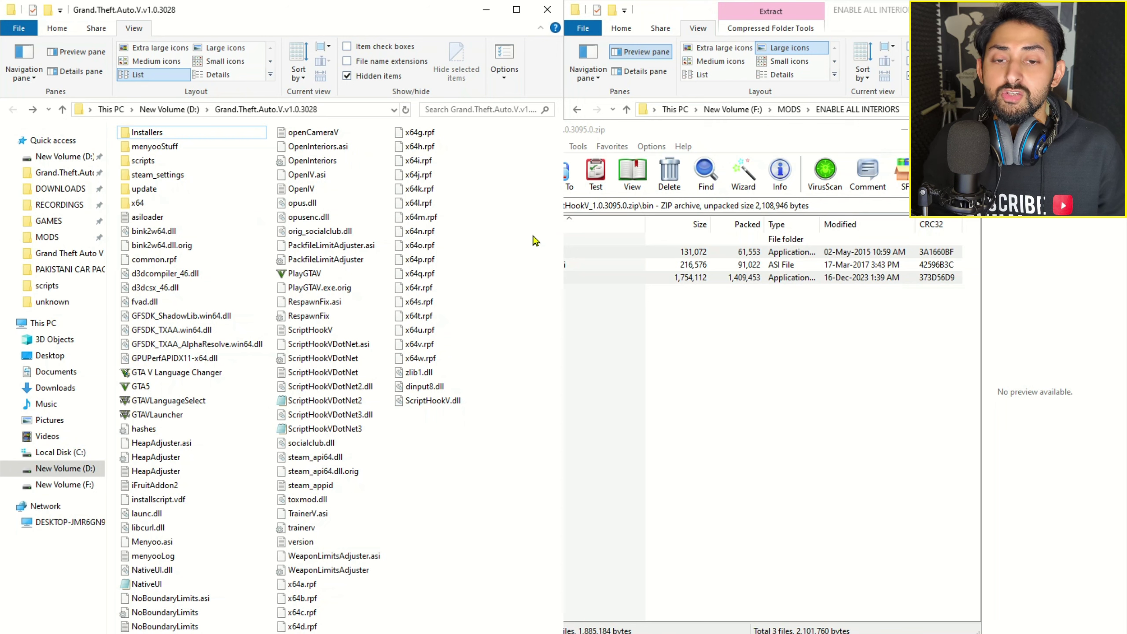
key(Escape)
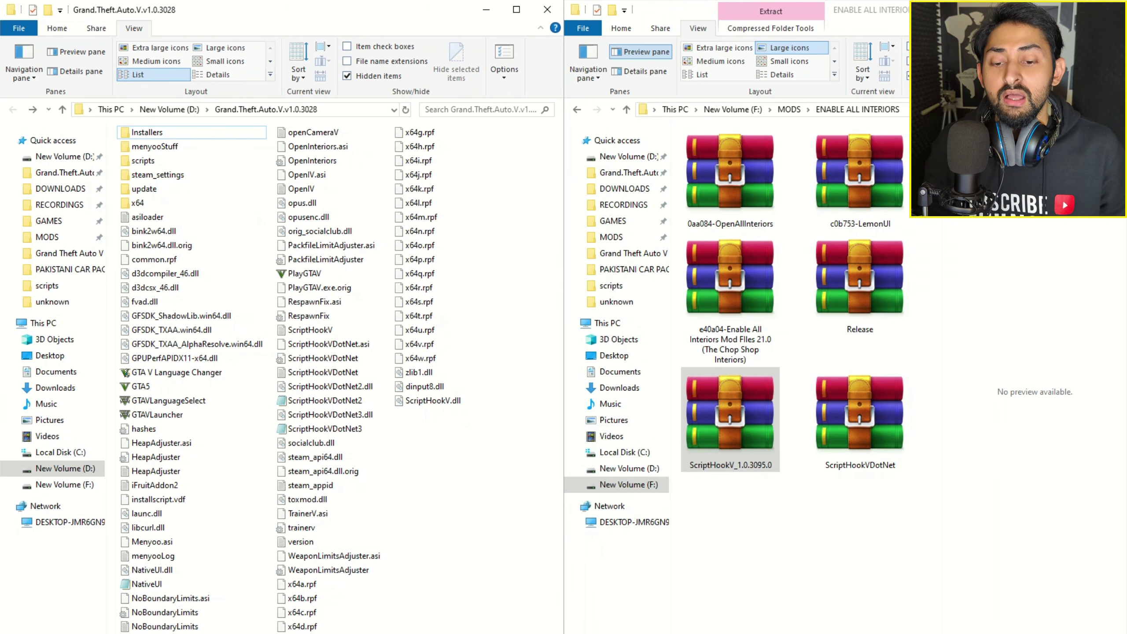
Copy the six ScriptHookVDotNet files, without the license and readme, from the ScriptHookVDotNet archive into the main game folder, replacing the existing files.
double_click(849, 419)
drag(565, 417, 558, 279)
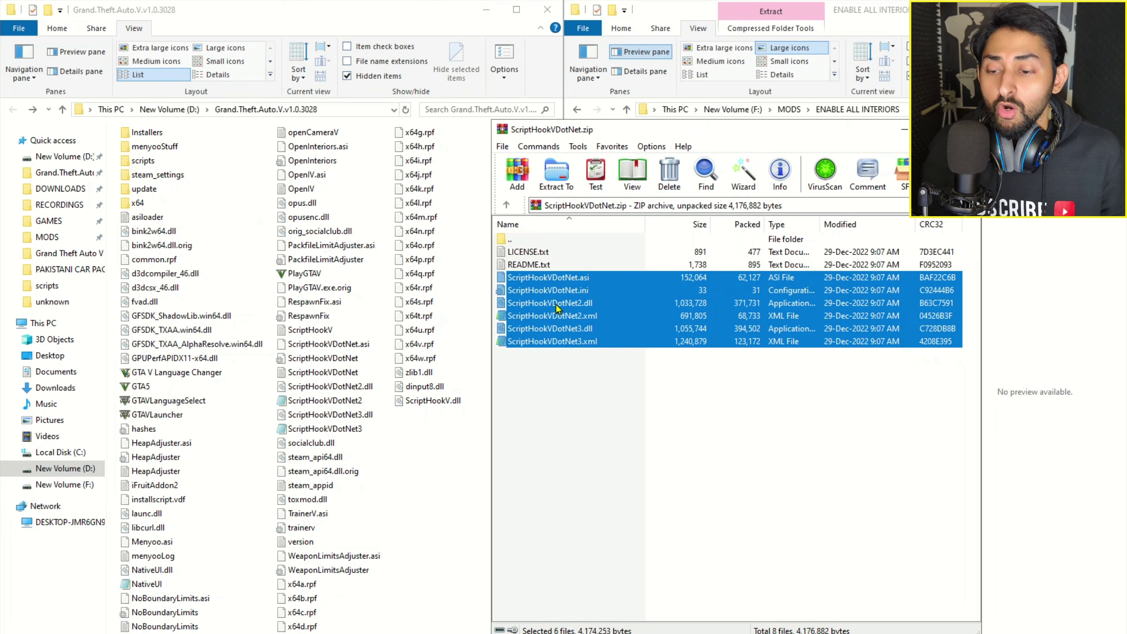
drag(694, 492, 433, 470)
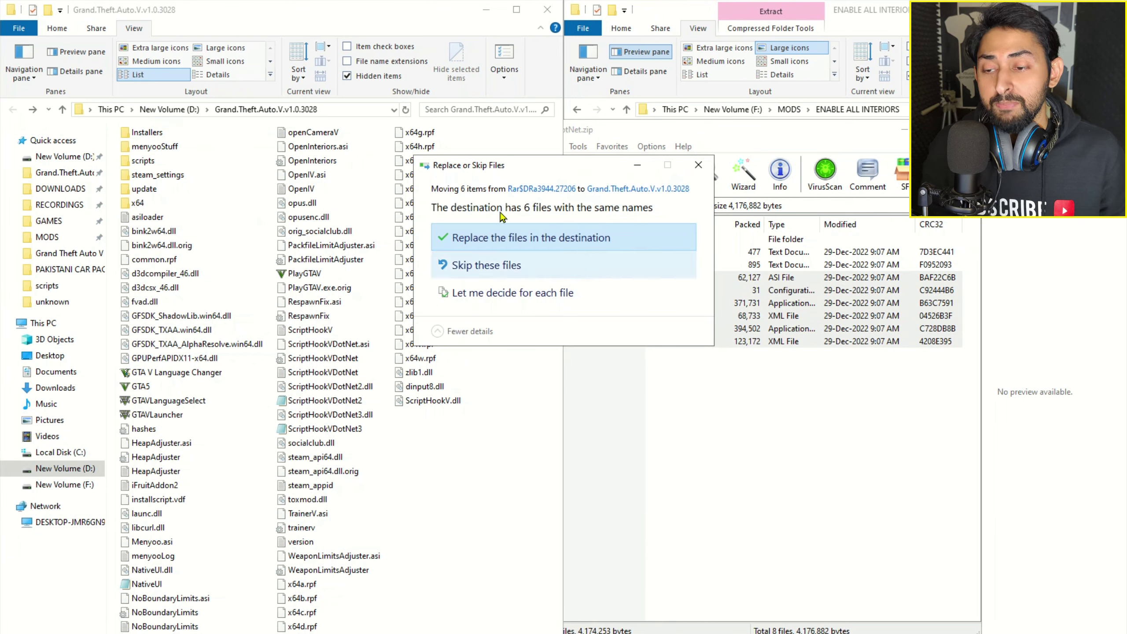
click(477, 238)
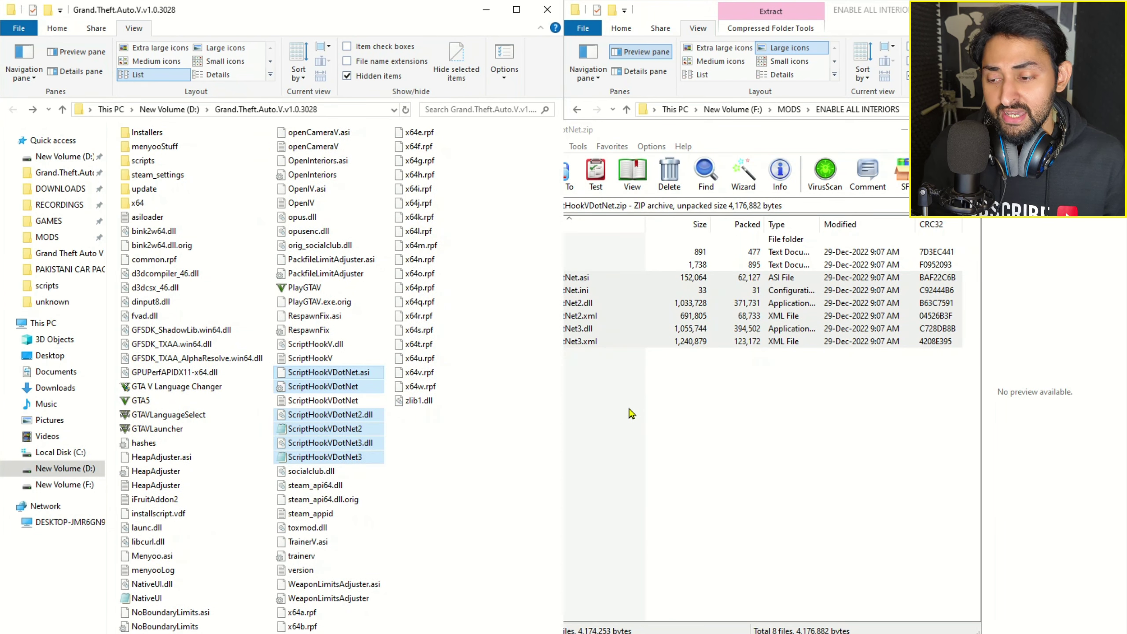
click(462, 504)
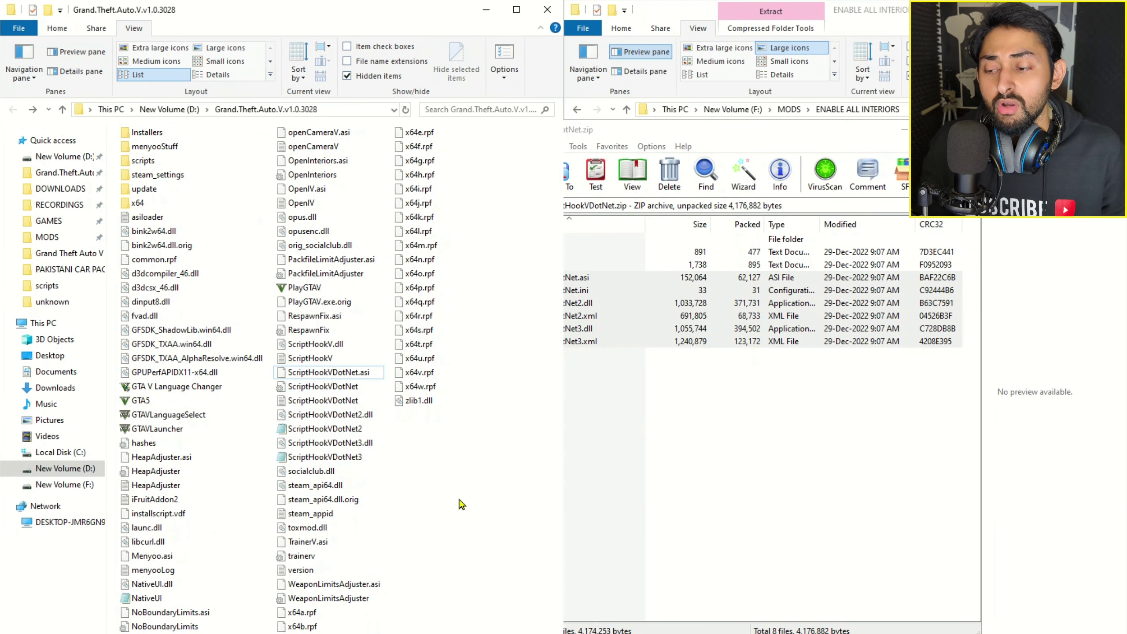
Set ReloadKey to Insert in ScriptHookVDotNet.ini in the main game folder, save the file and close the ScriptHookVDotNet archive.
right_click(325, 389)
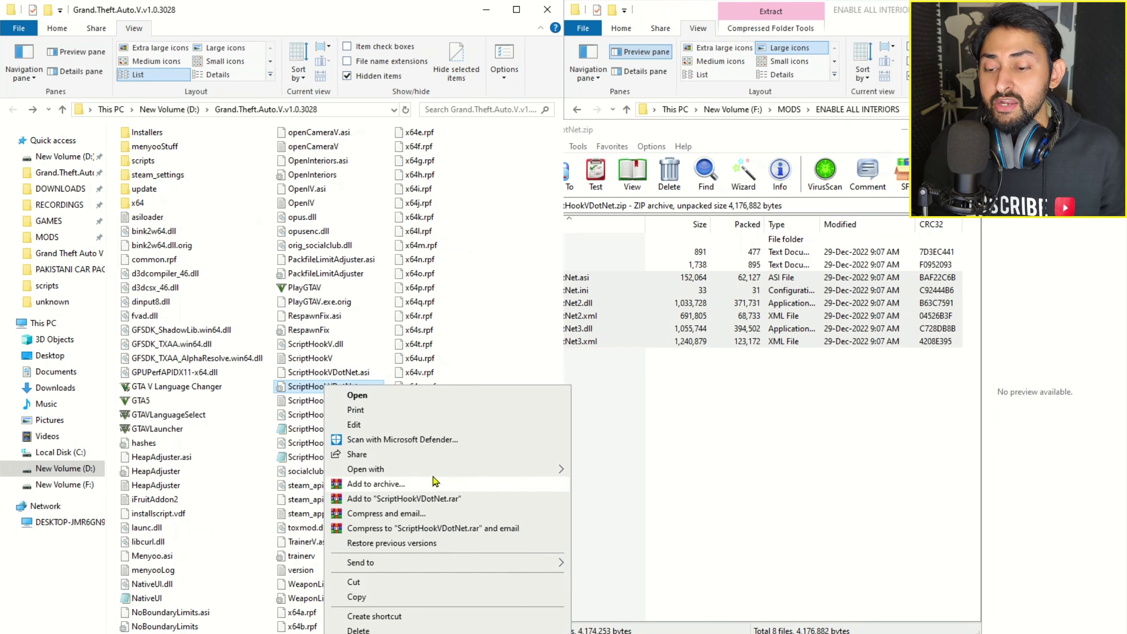
mouse_move(515, 473)
click(606, 470)
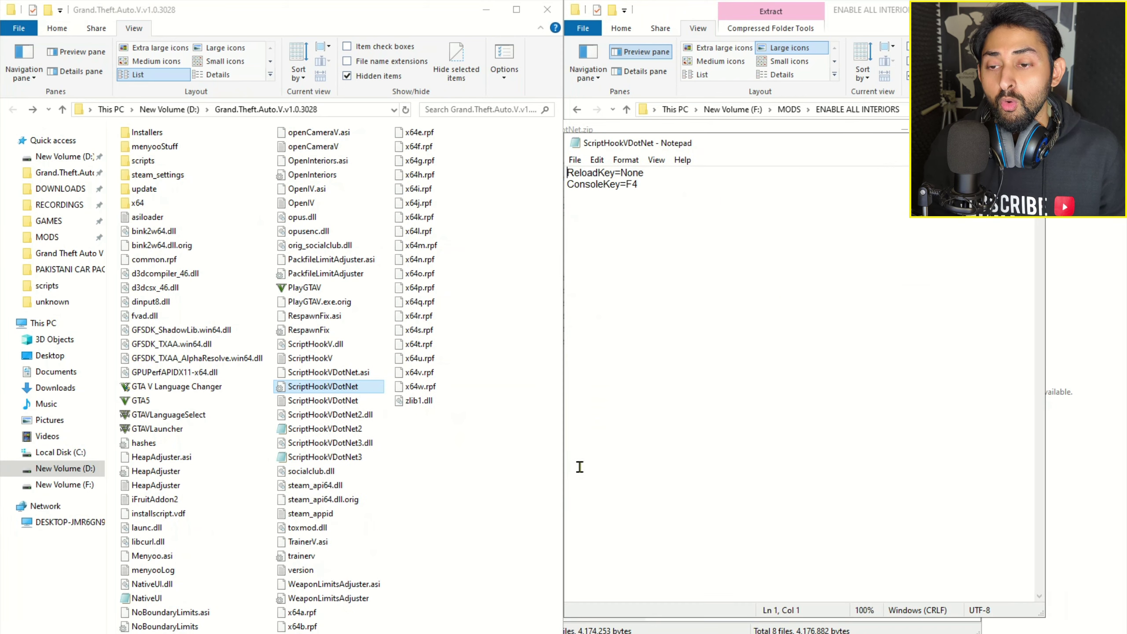
click(685, 172)
key(BackSpace)
key(BackSpace)
key(BackSpace)
key(BackSpace)
text(Insert)
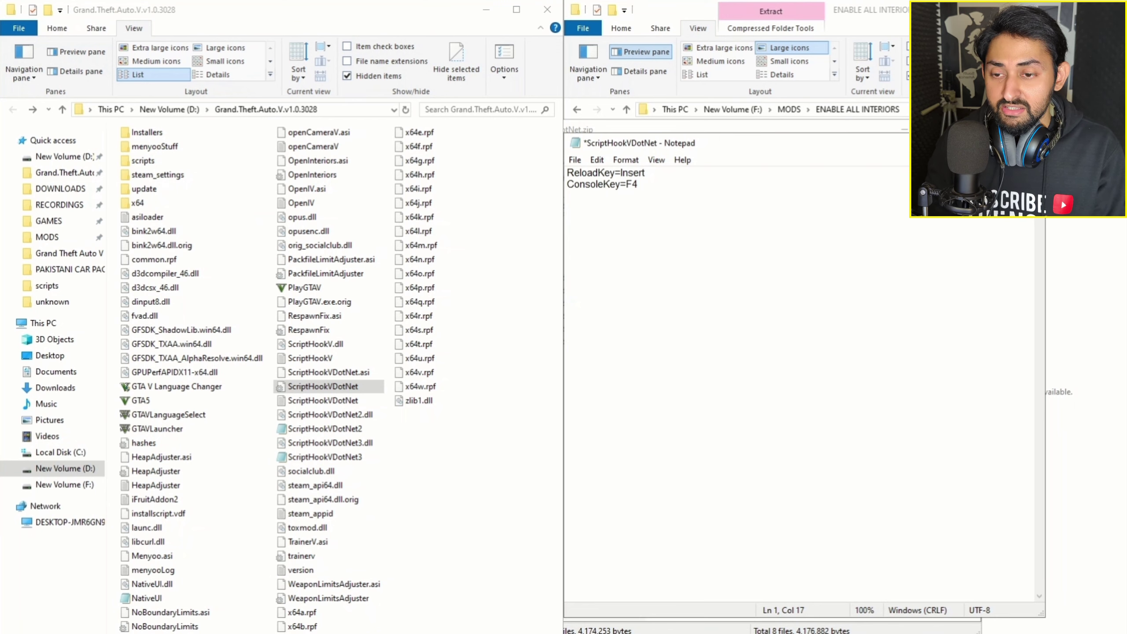
key(alt+F4)
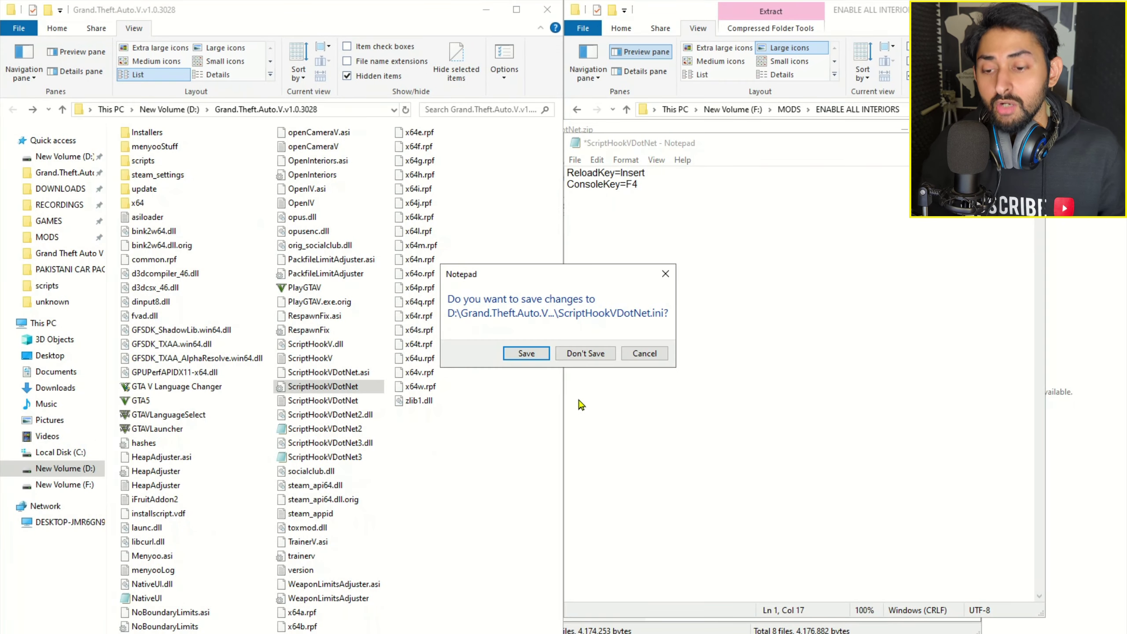
click(525, 353)
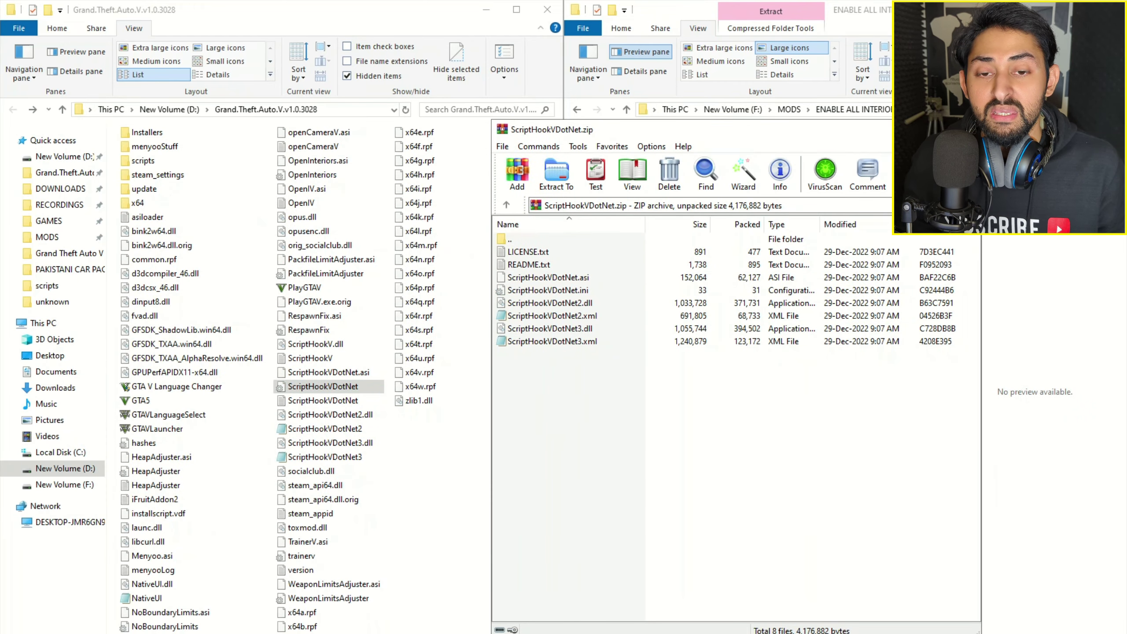
key(Escape)
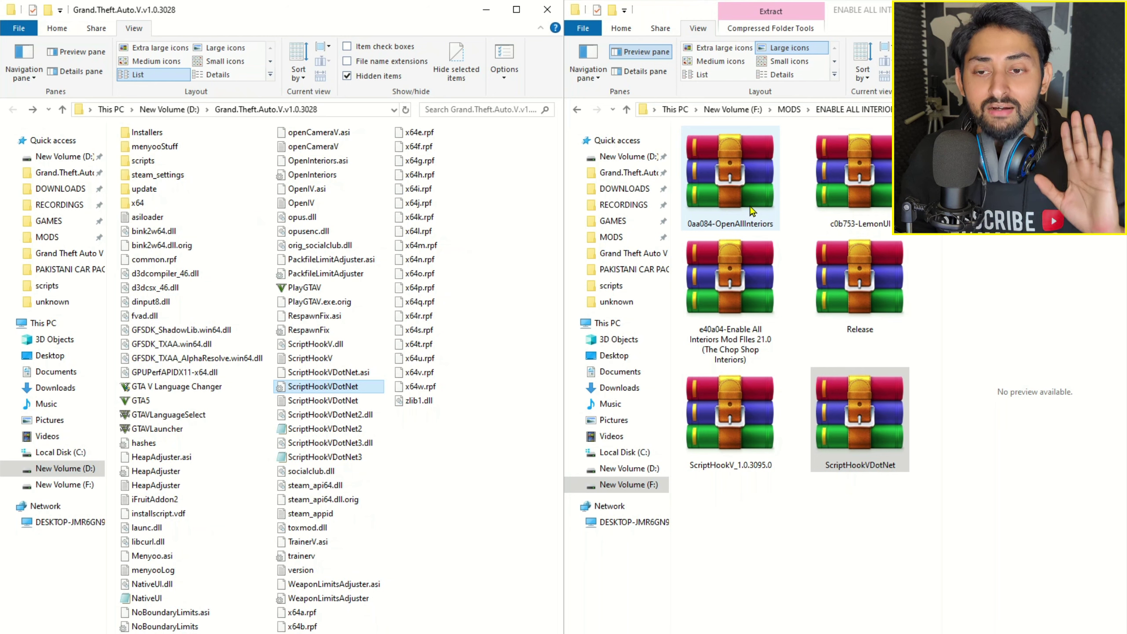
Copy OpenInteriors.asi and OpenInteriors.ini from the 0aa084-OpenAllInteriors archive into the main game folder, replacing the existing files.
double_click(735, 199)
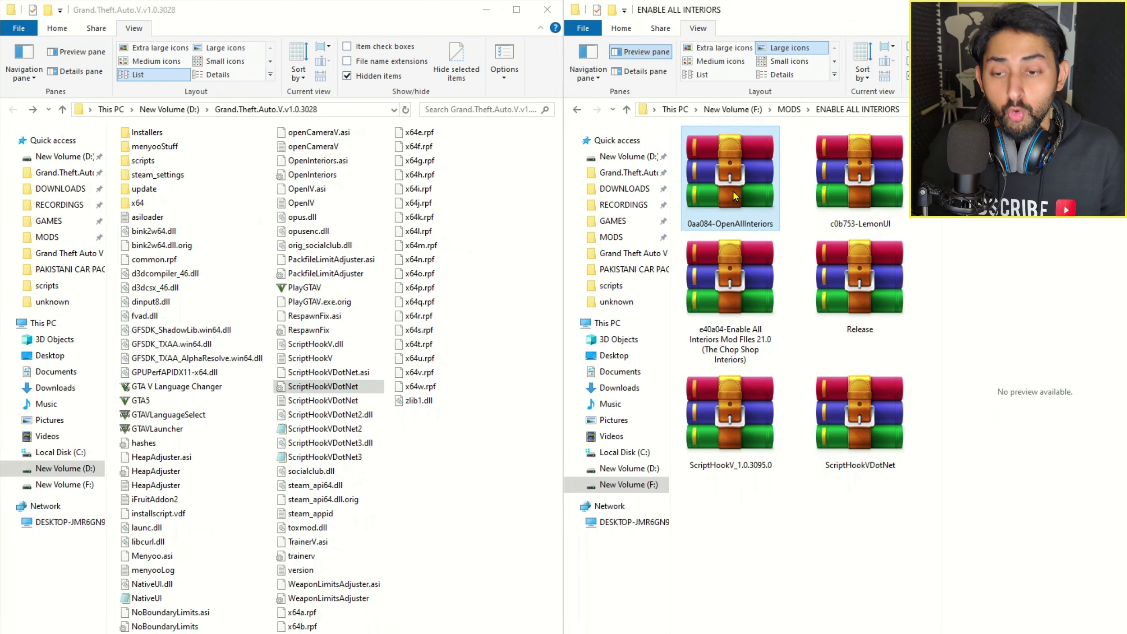
click(565, 266)
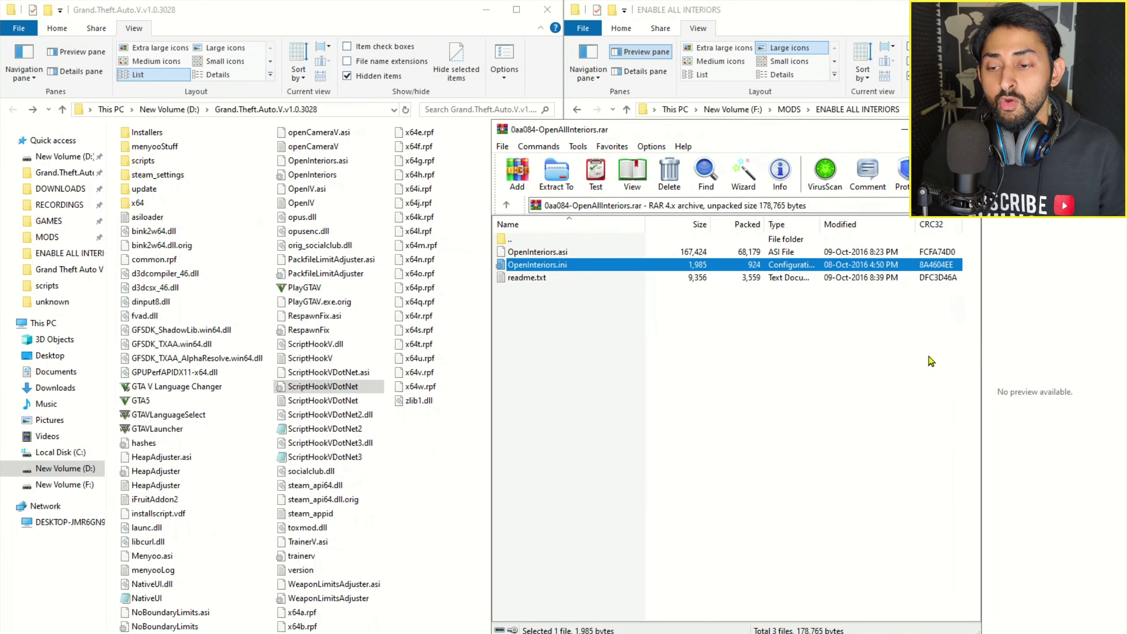
key(shift+Up)
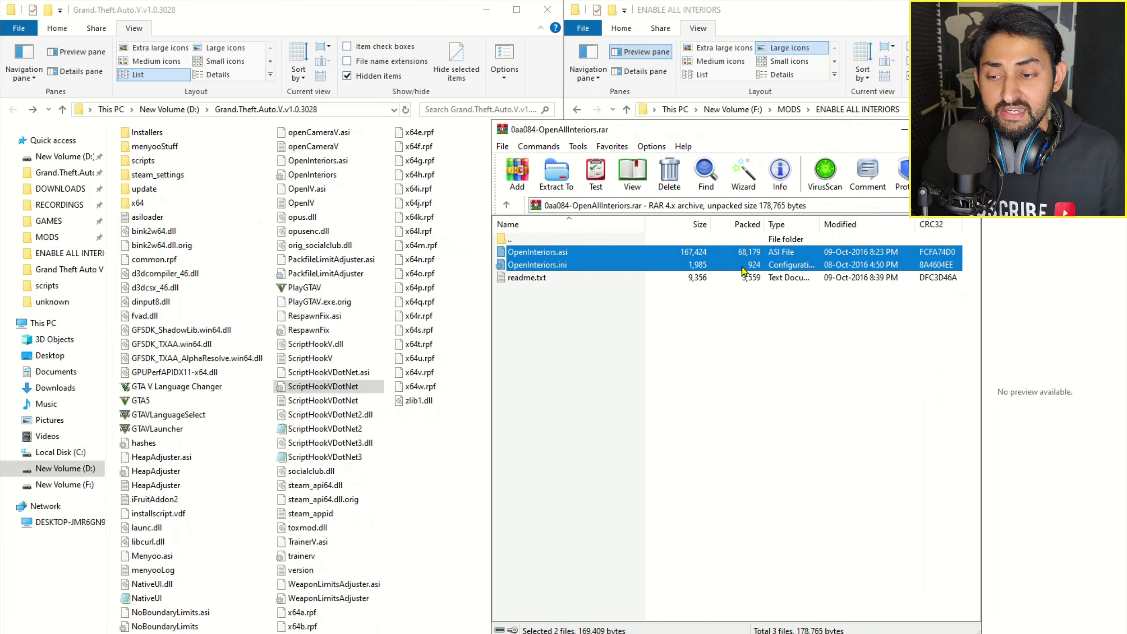
drag(489, 510, 439, 513)
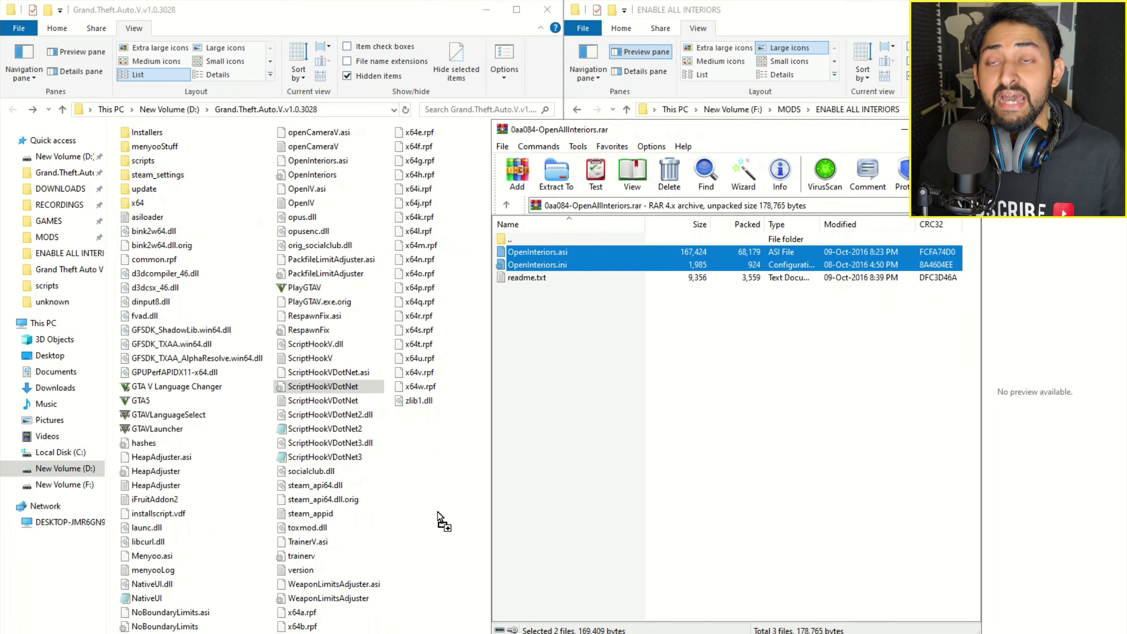
drag(438, 512, 438, 513)
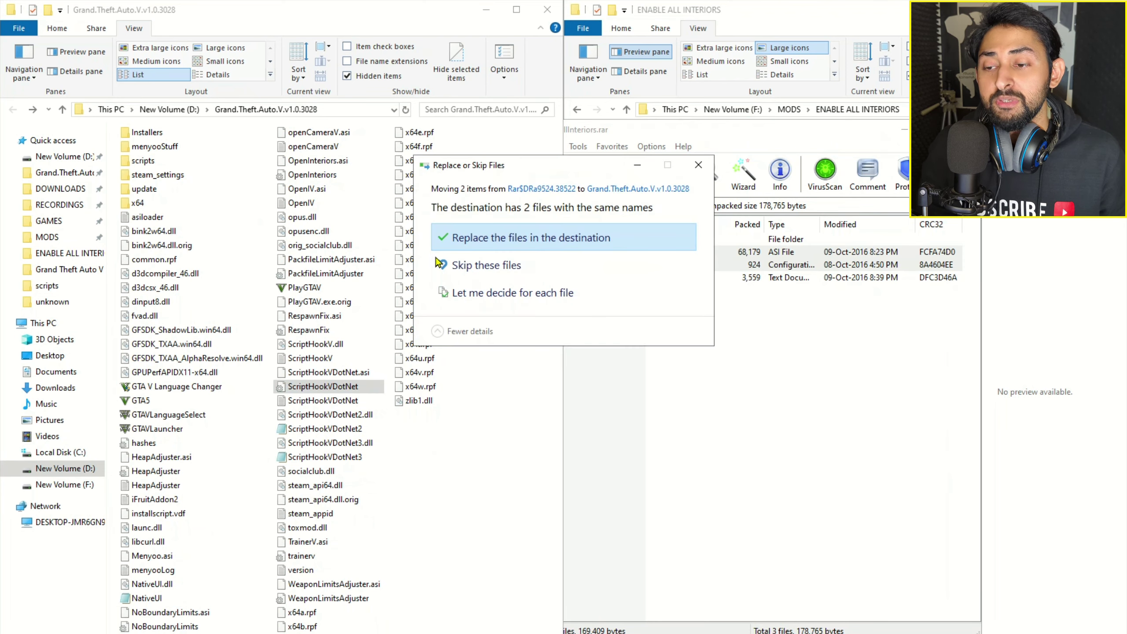
click(537, 240)
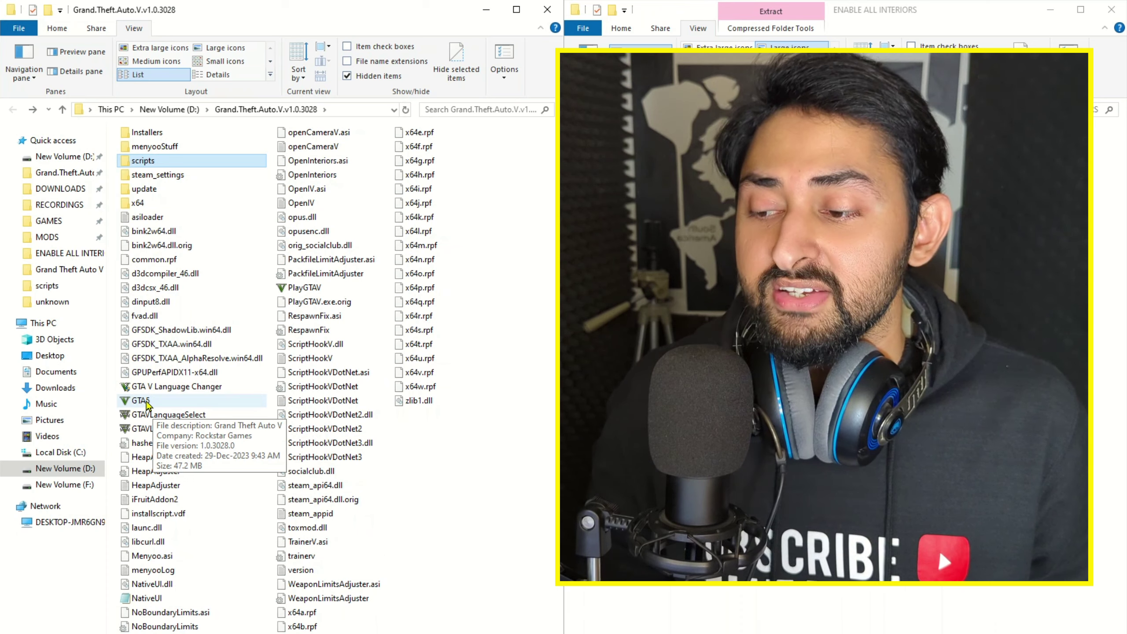
Launch GTA5, walk the character out of the house and open the full map to examine the EAI interior blips.
double_click(149, 403)
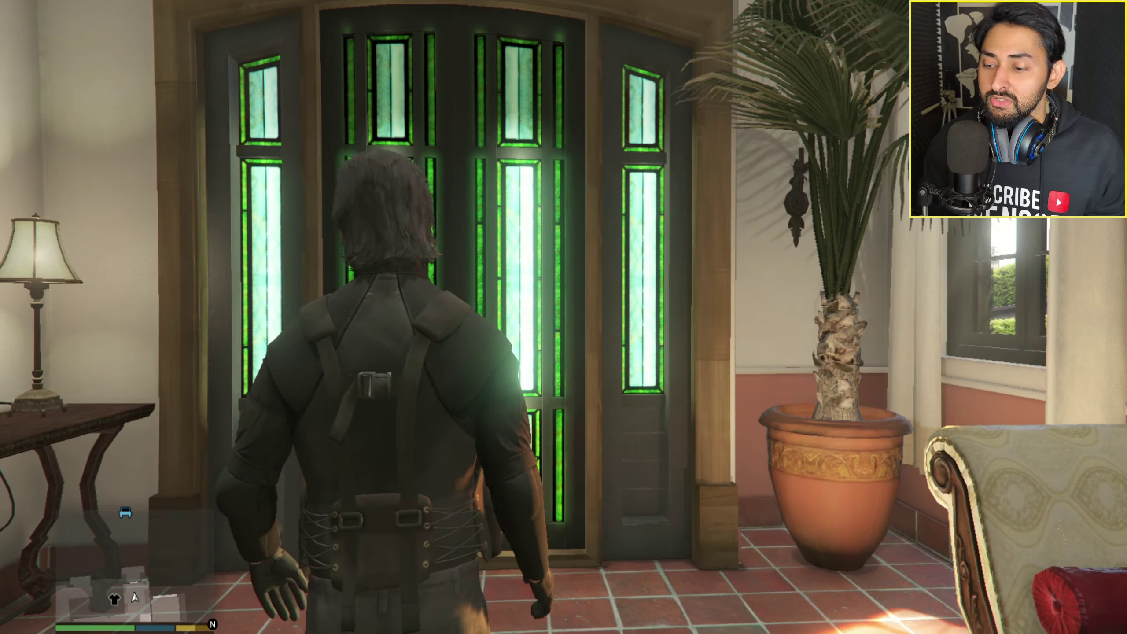
key(w)
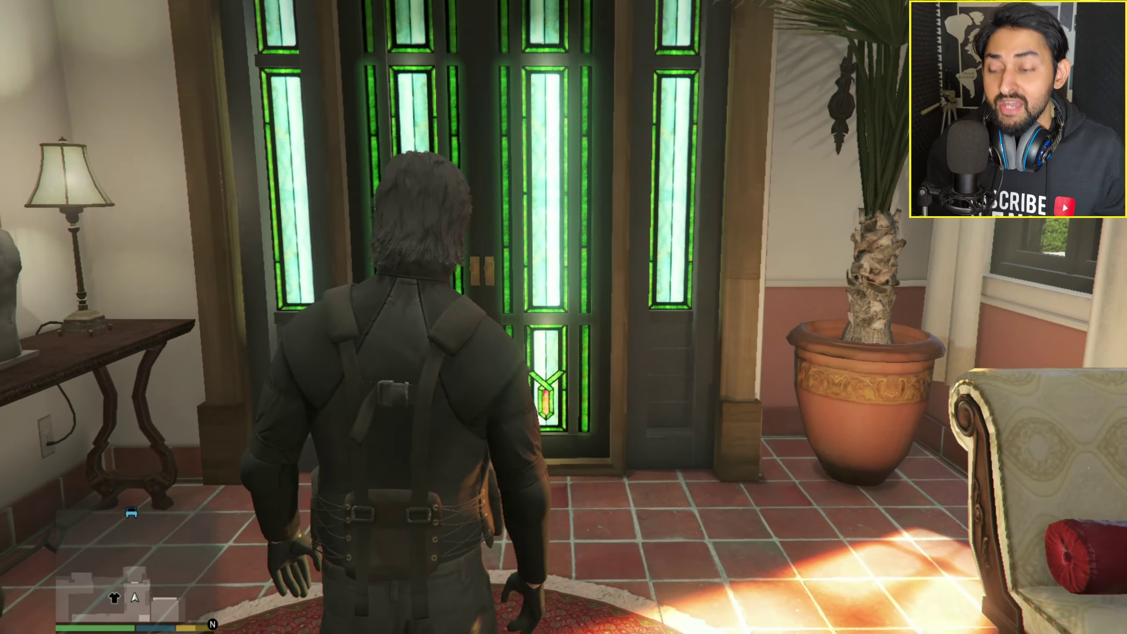
key(w)
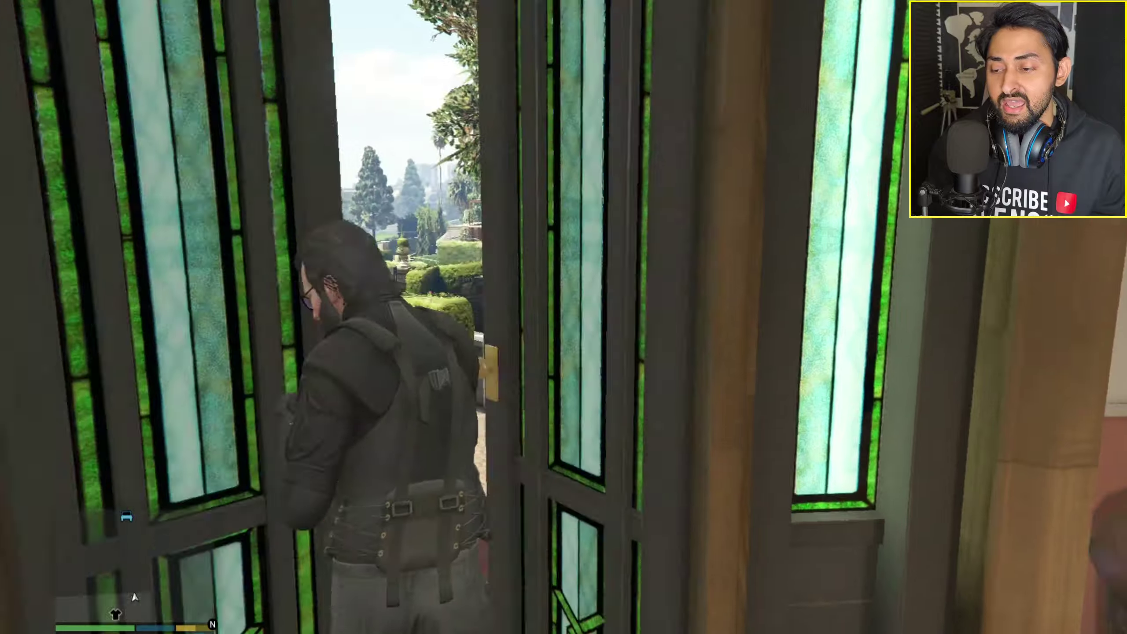
key(w)
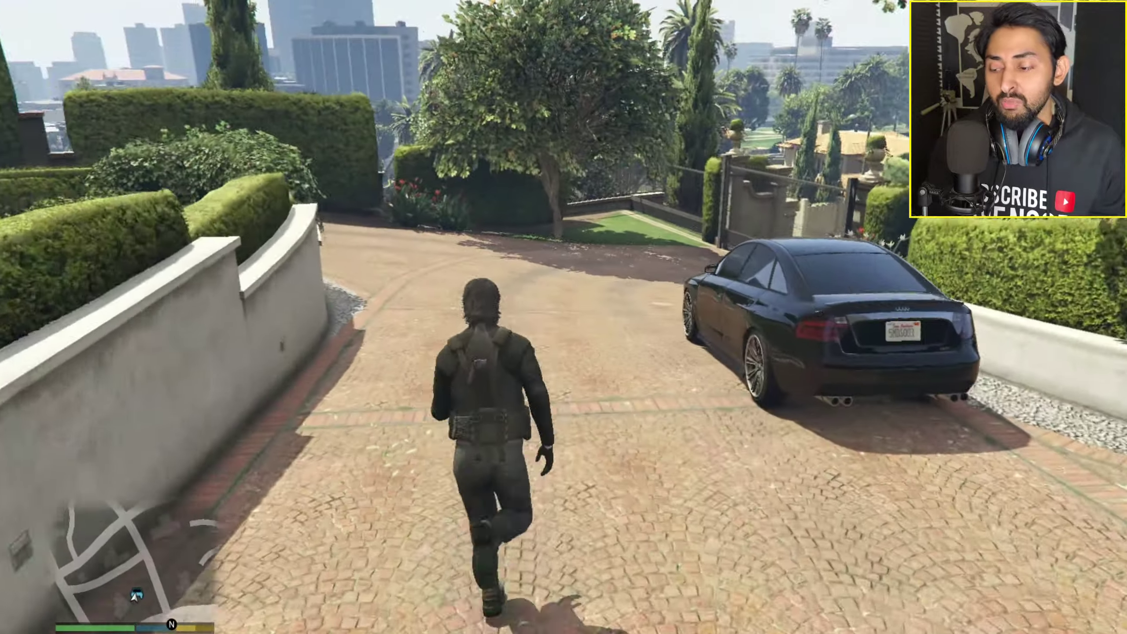
key(Escape)
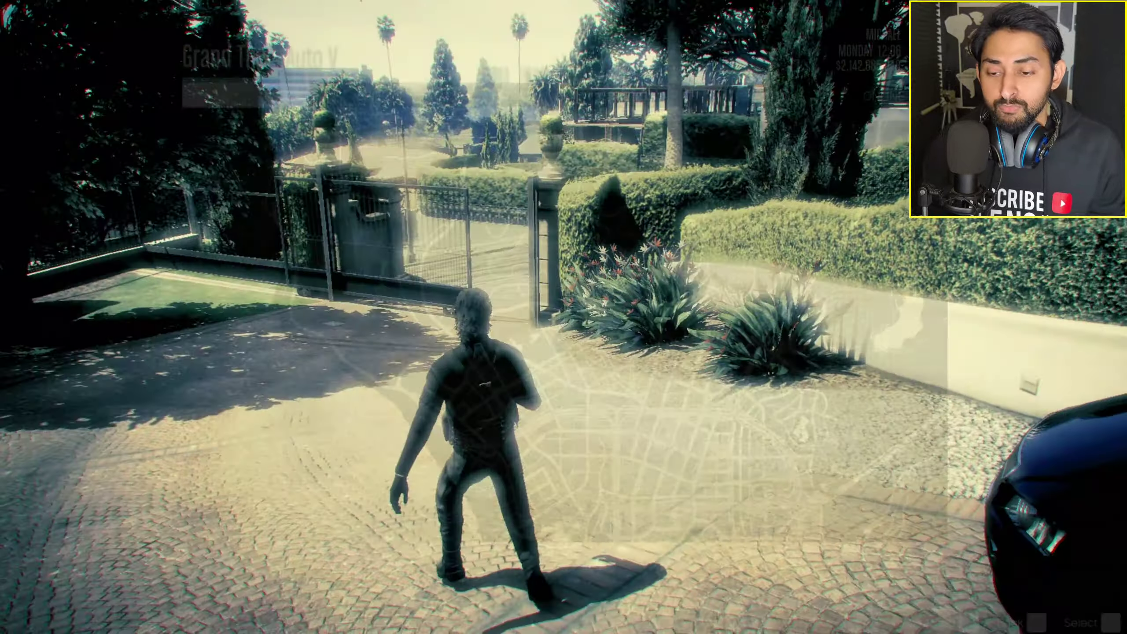
click(585, 430)
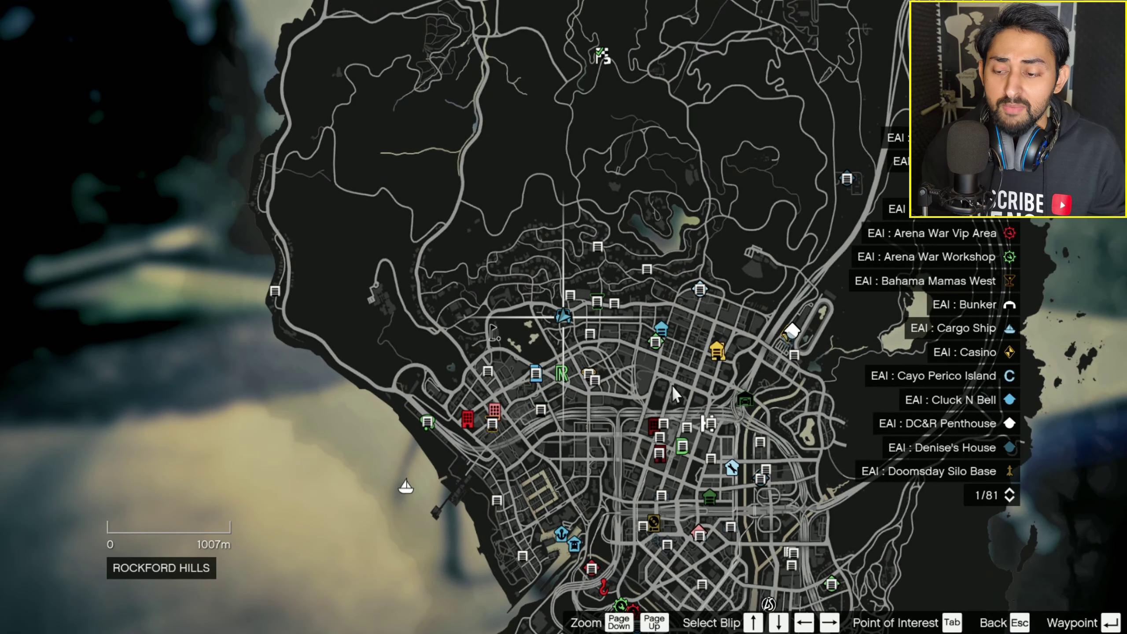
Browse the EAI interior blips in the map legend and across the full map, from Los Santos up to the Grand Senora Desert.
scroll(375, 164, up, 2)
drag(517, 275, 668, 386)
key(Up)
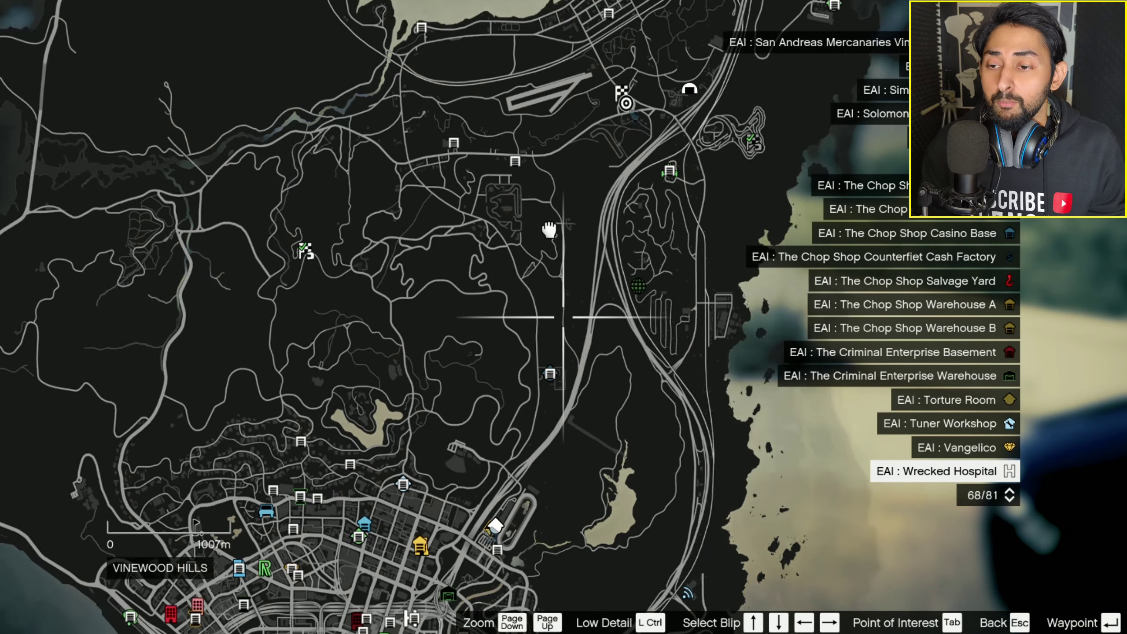
drag(549, 229, 643, 19)
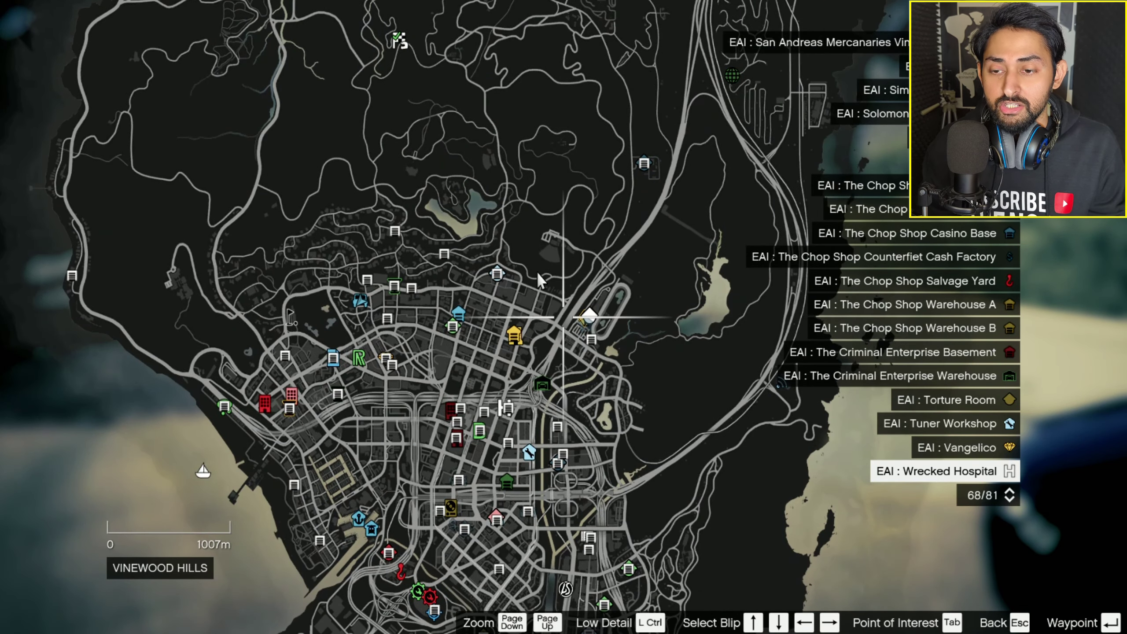
key(Up)
key(Down)
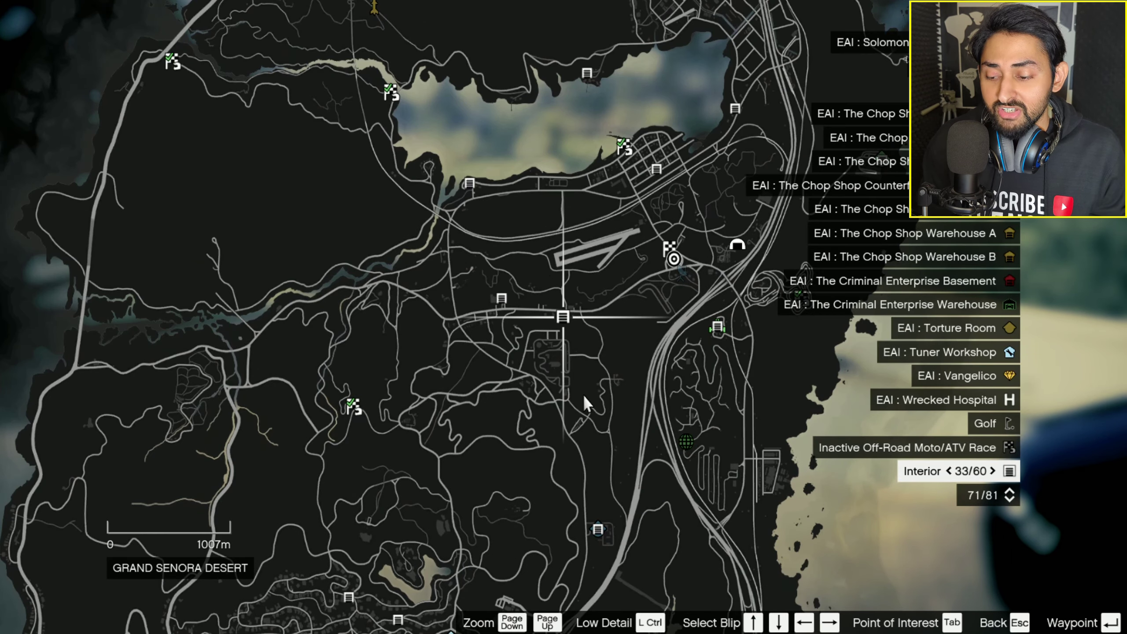
key(Up)
key(Up)
key(Up)
key(Up)
key(Up)
key(Up)
key(Up)
key(Up)
key(Up)
key(Up)
key(Up)
key(Up)
key(Up)
key(Up)
key(Up)
key(Up)
key(Up)
key(Up)
key(Up)
key(Up)
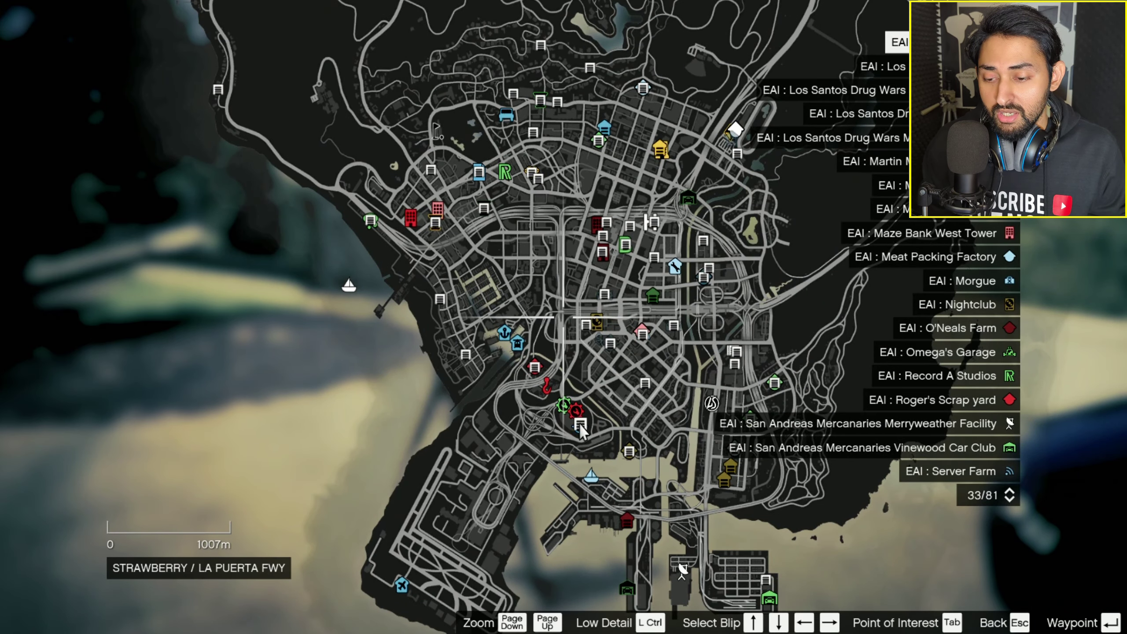
Examine individual blips around Los Santos, including the Maze Bank Arena, Elysian Island, La Mesa and West Vinewood ones.
click(577, 415)
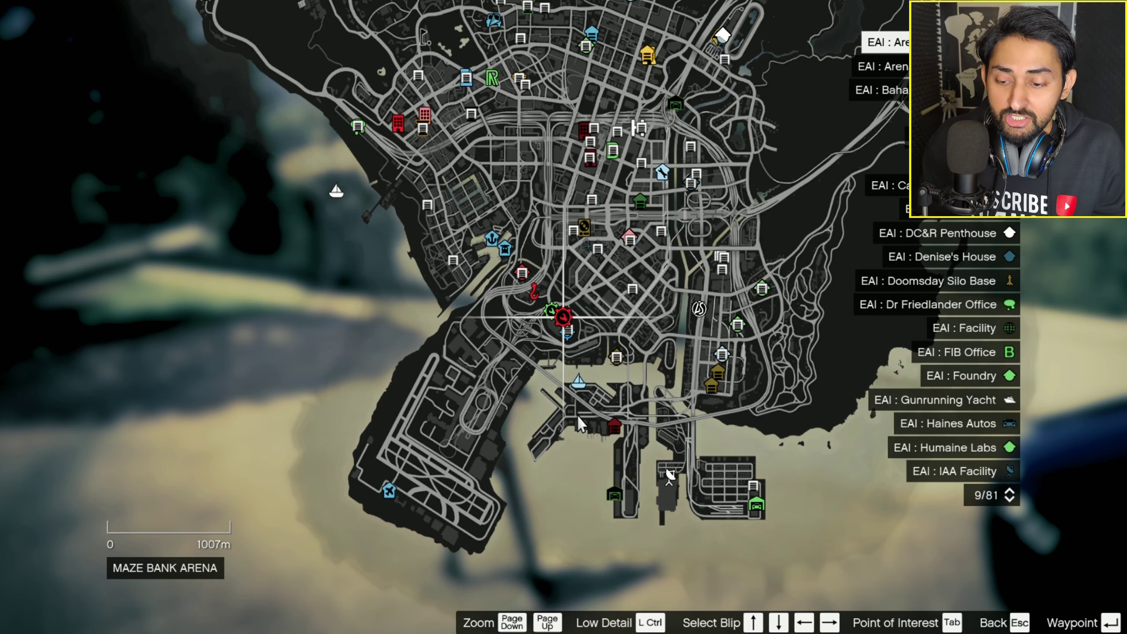
click(616, 429)
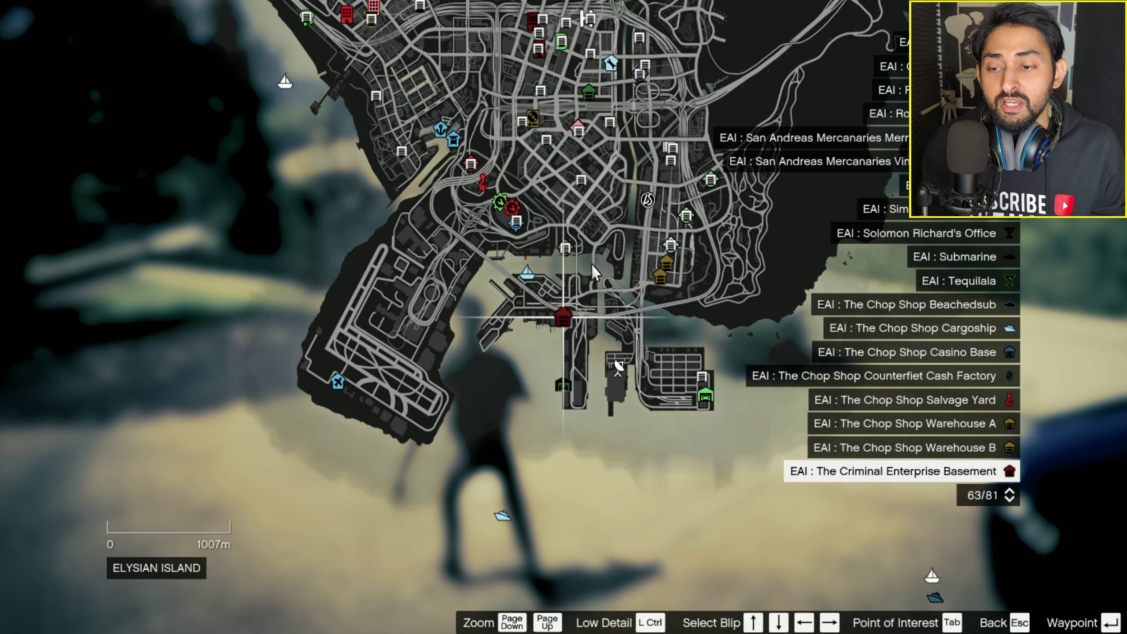
drag(592, 265, 575, 342)
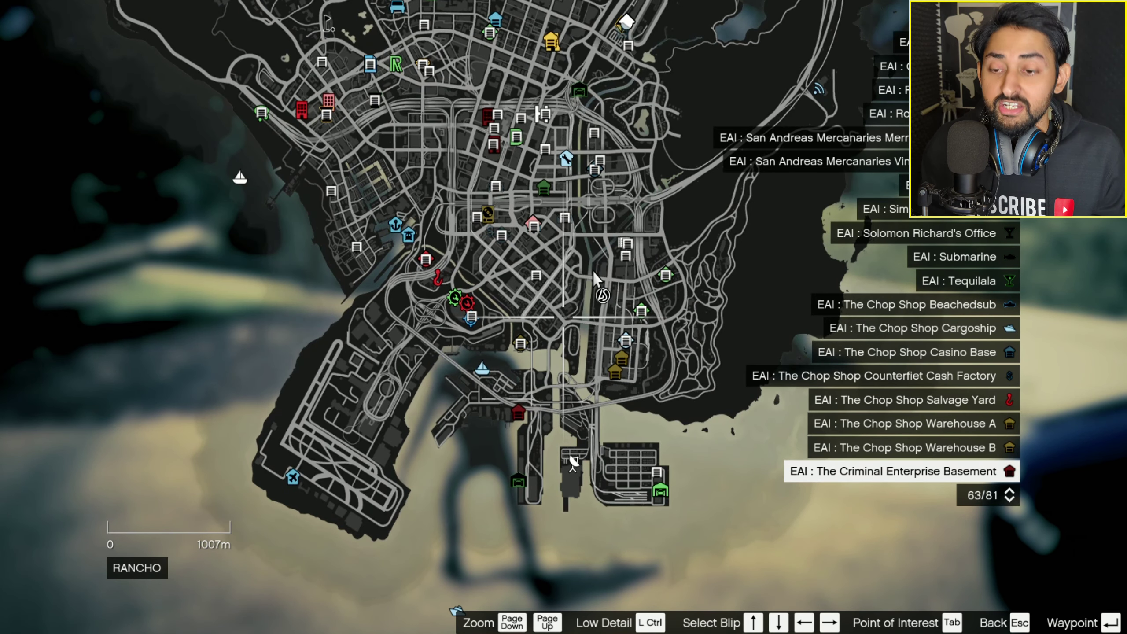
drag(597, 210, 598, 254)
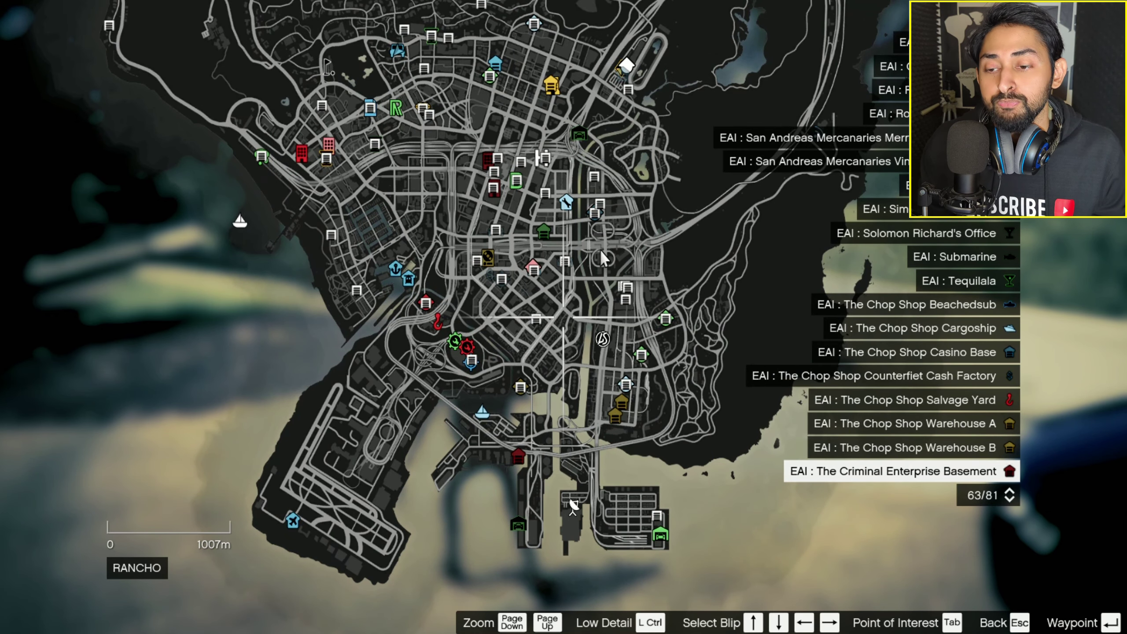
click(596, 221)
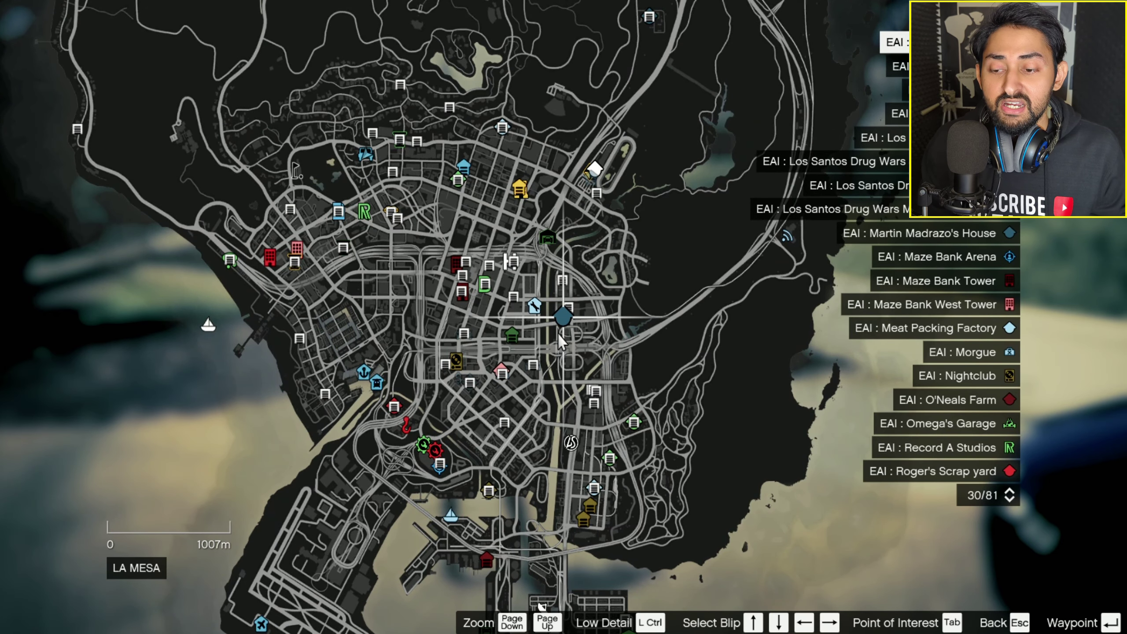
click(548, 347)
click(584, 263)
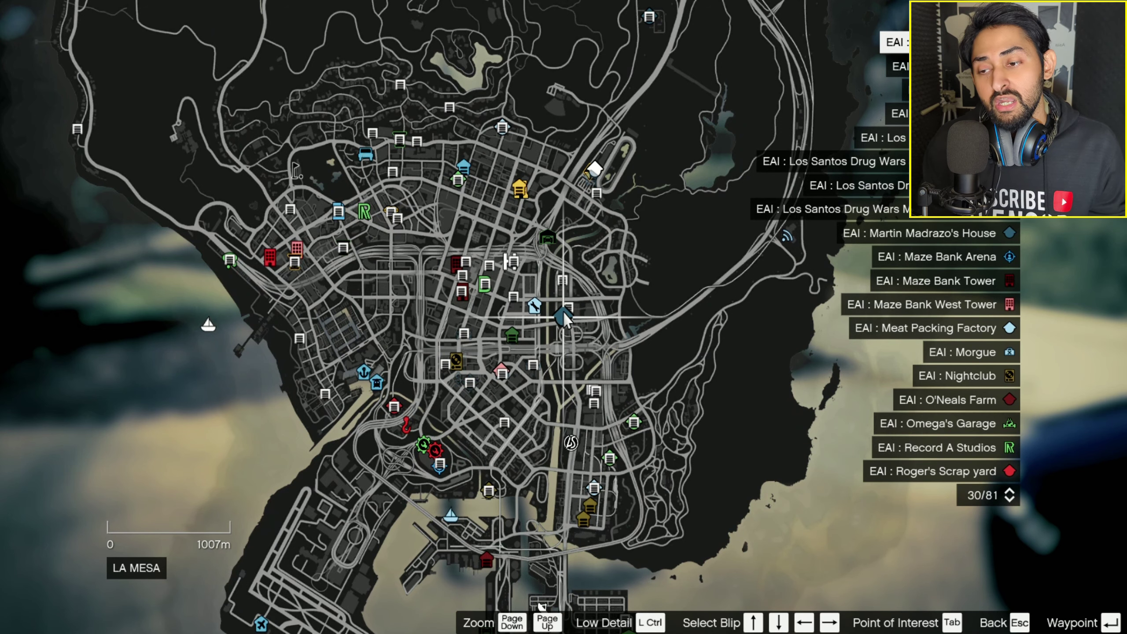
click(460, 182)
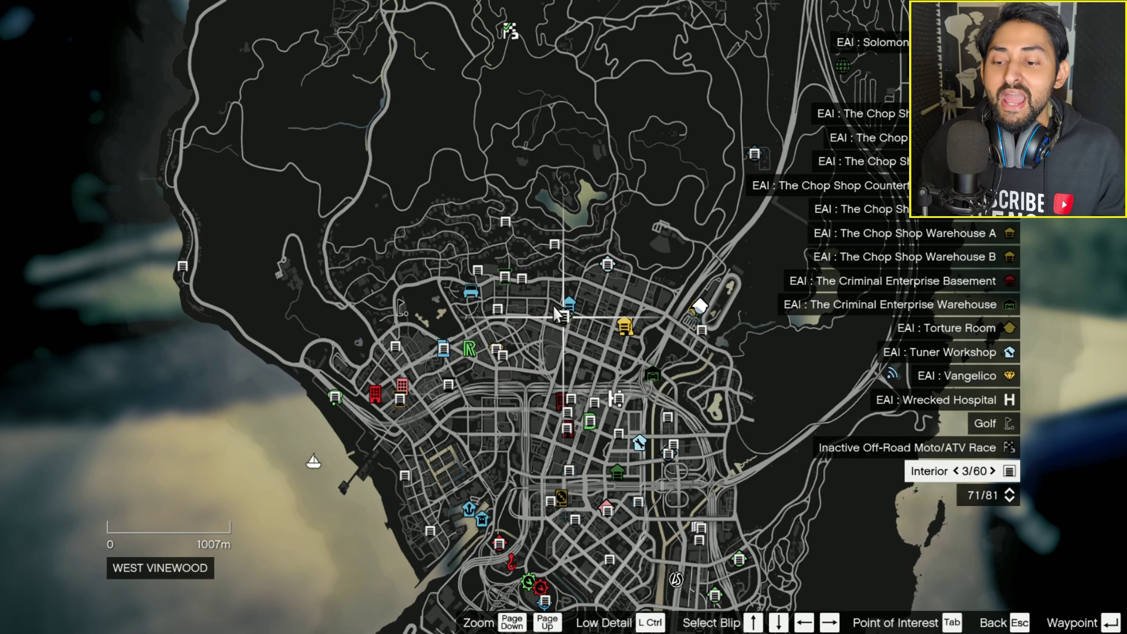
drag(615, 360, 601, 209)
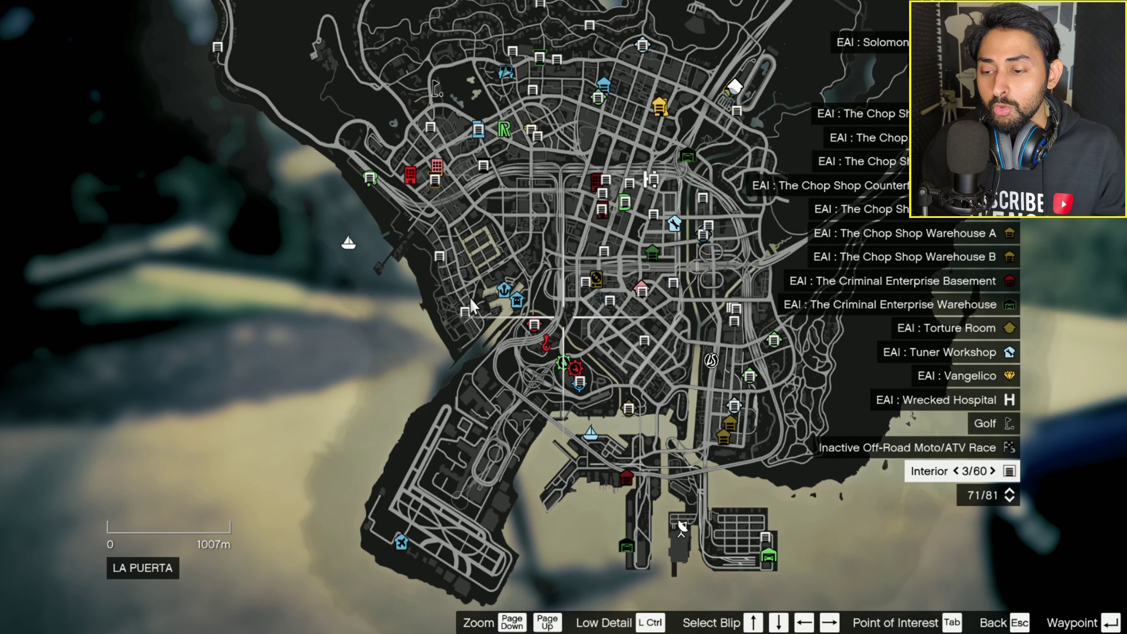
Set a waypoint on the Interior blip at Goma St in La Puerta and teleport the character to it.
click(465, 313)
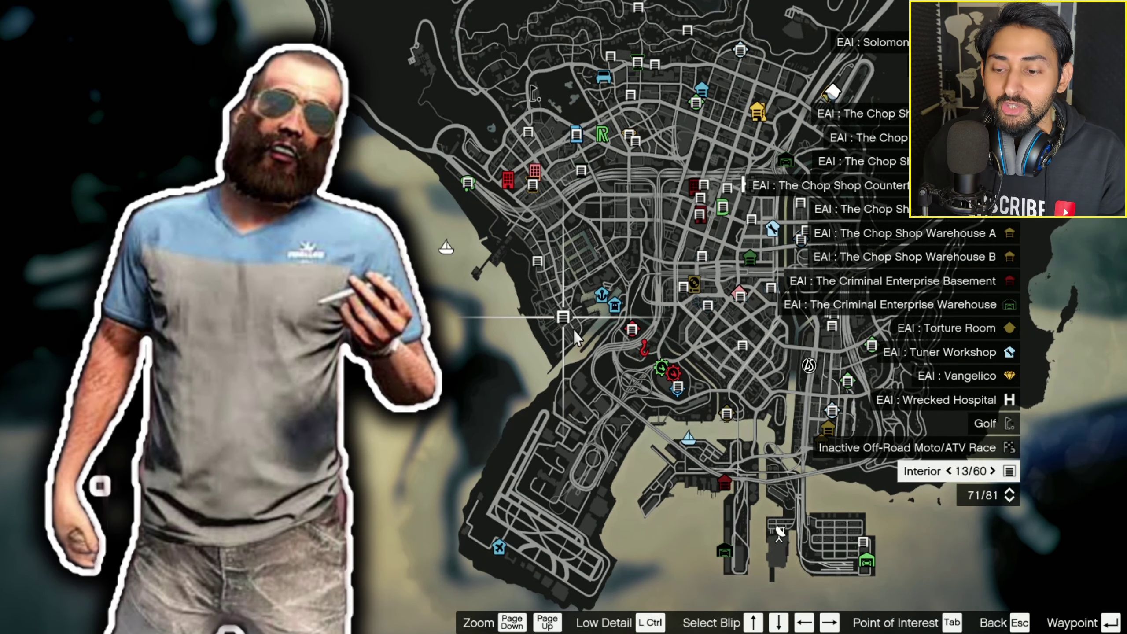
key(Return)
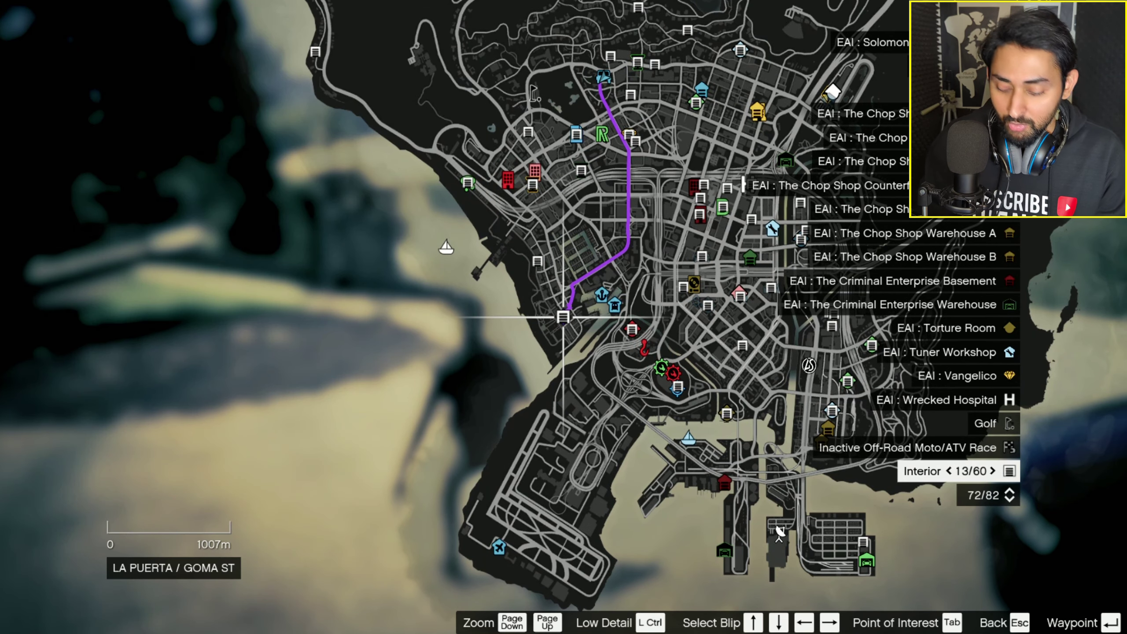
key(Escape)
key(F8)
key(Return)
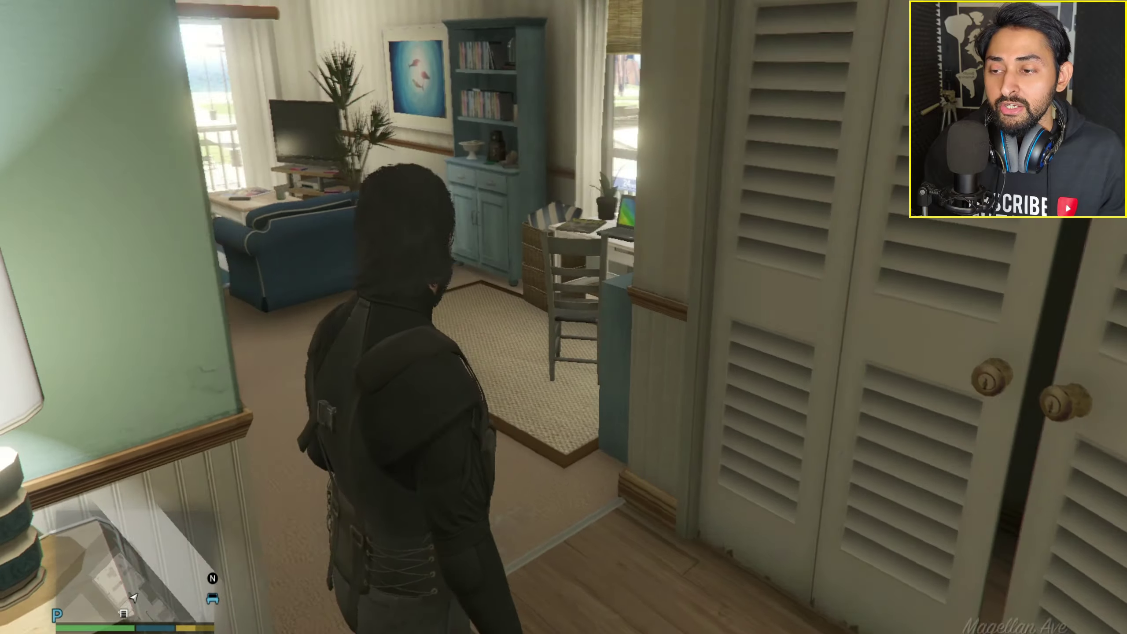
Walk the character through the apartment's living room and dining area to examine the interior.
key(w)
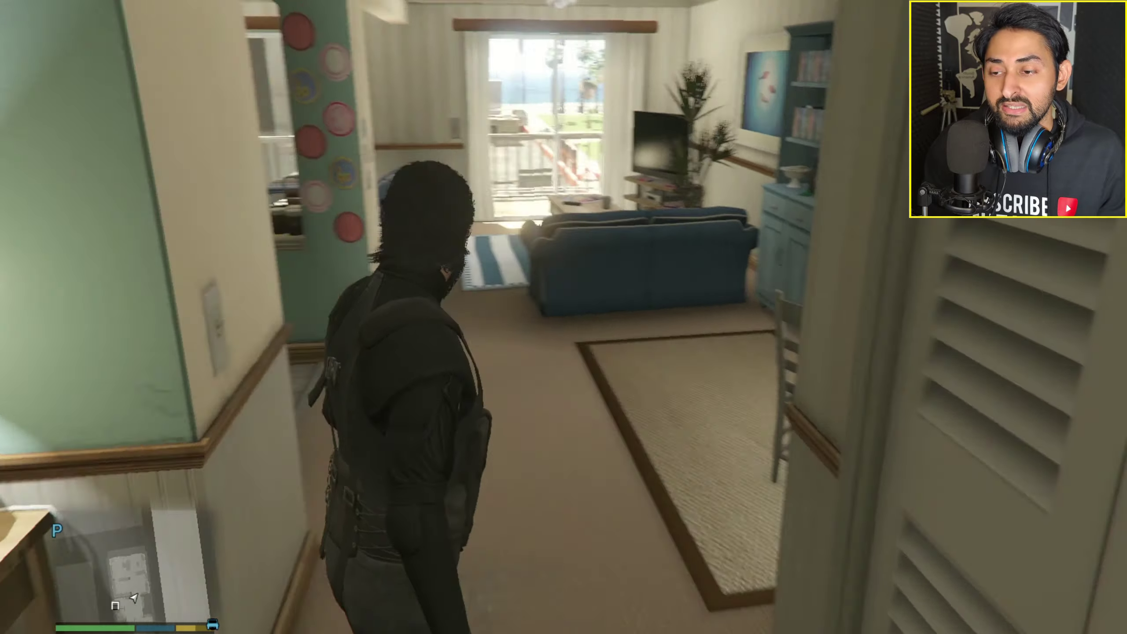
key(w)
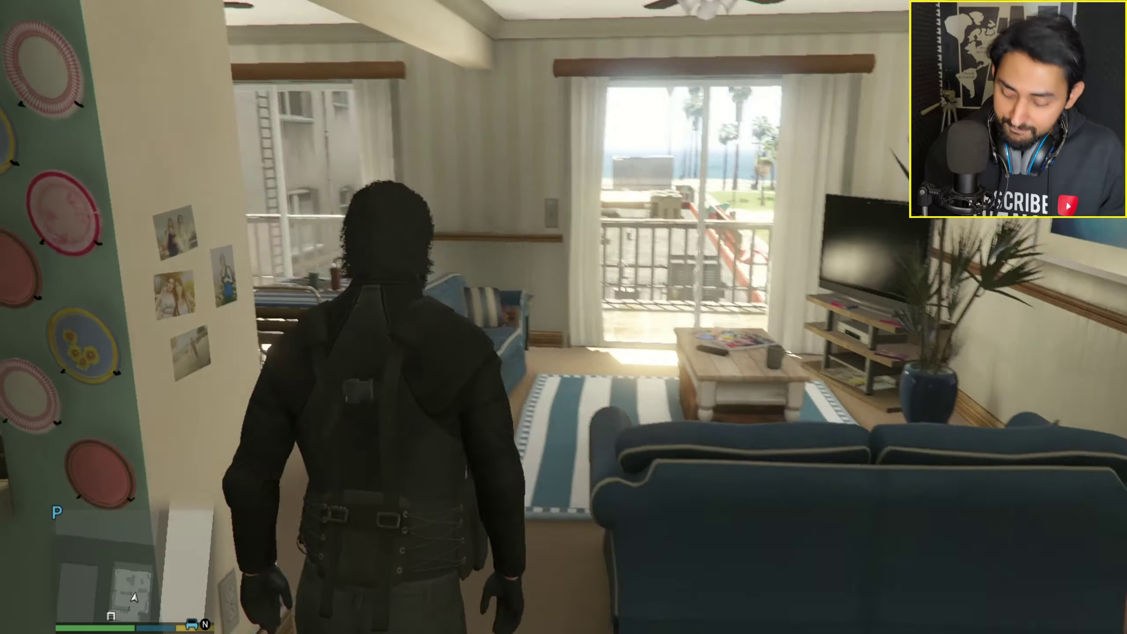
key(w)
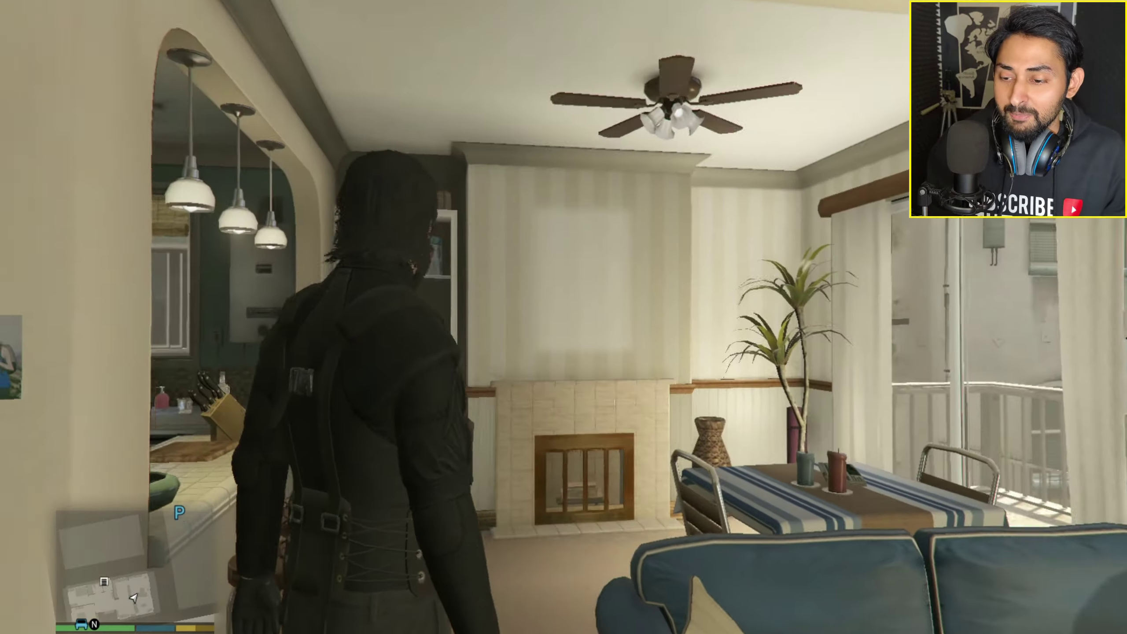
key(w)
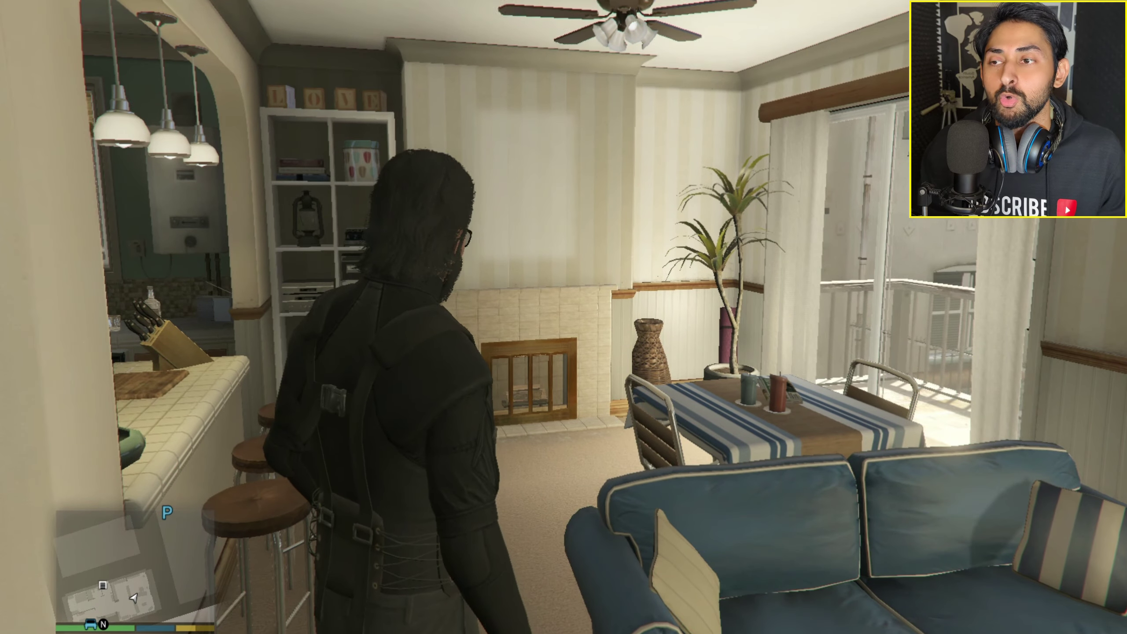
key(w)
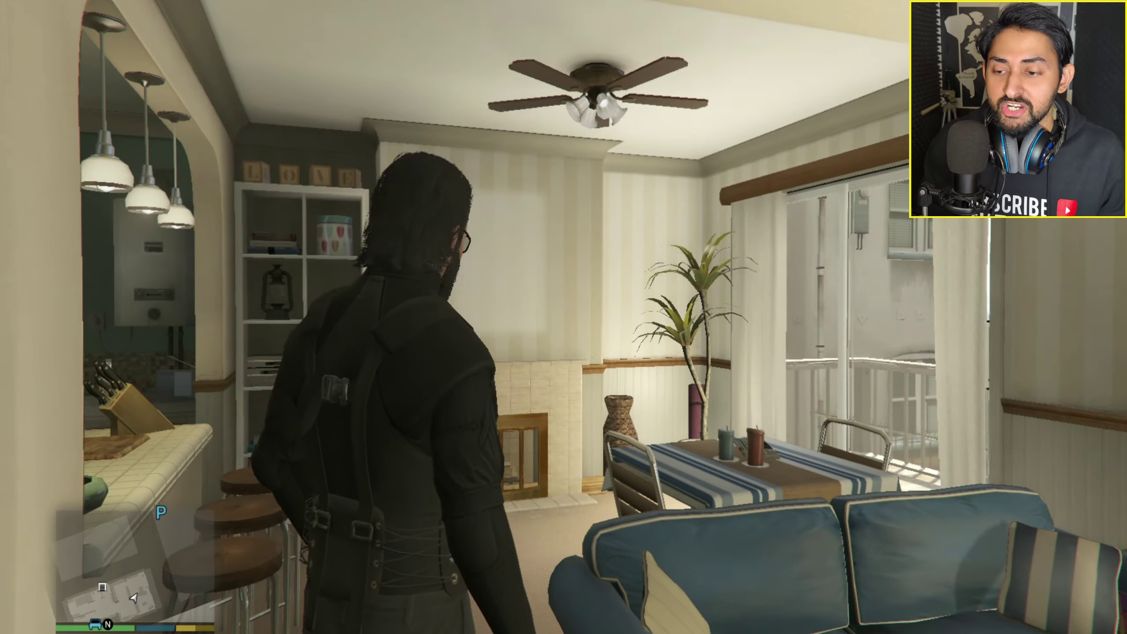
key(w)
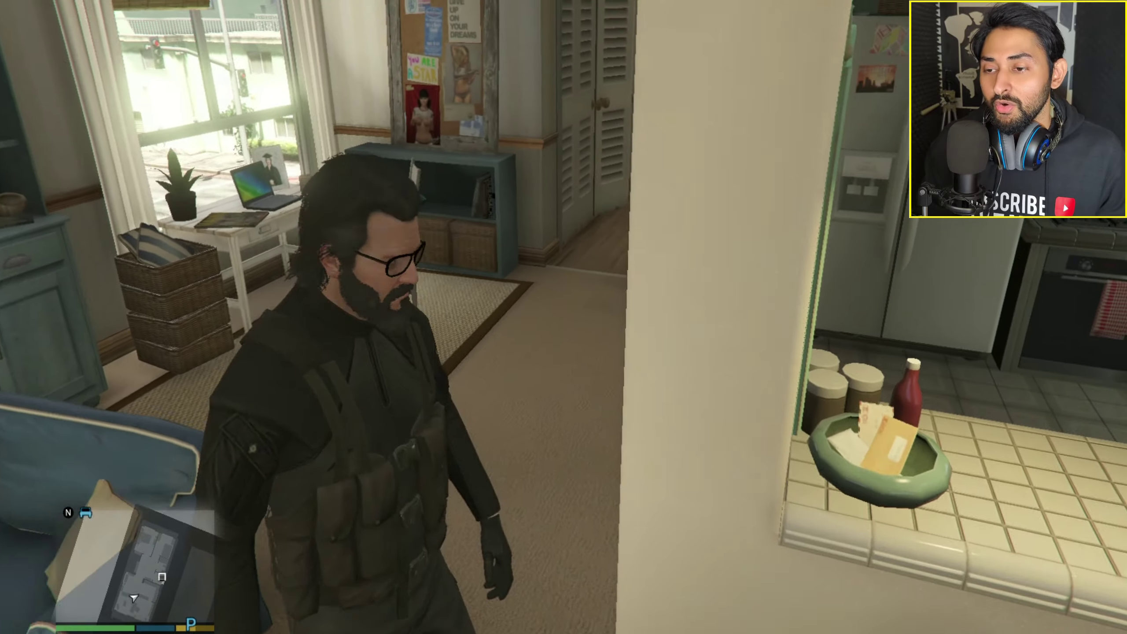
Walk the character through the apartment's hallway, bedrooms and bathroom to examine each room.
key(w)
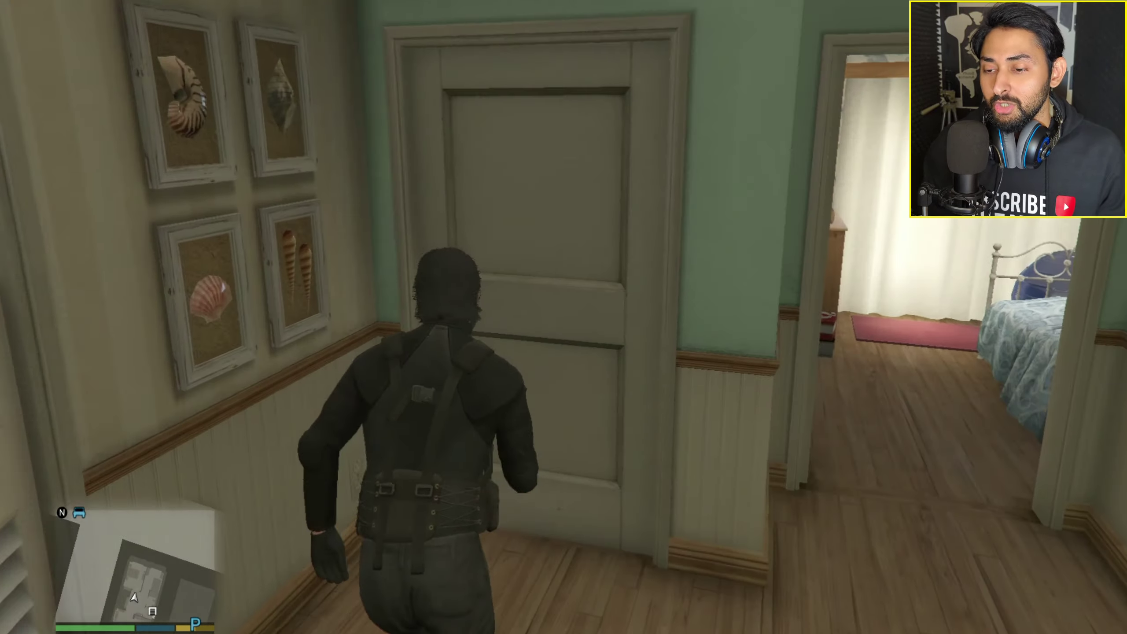
key(a)
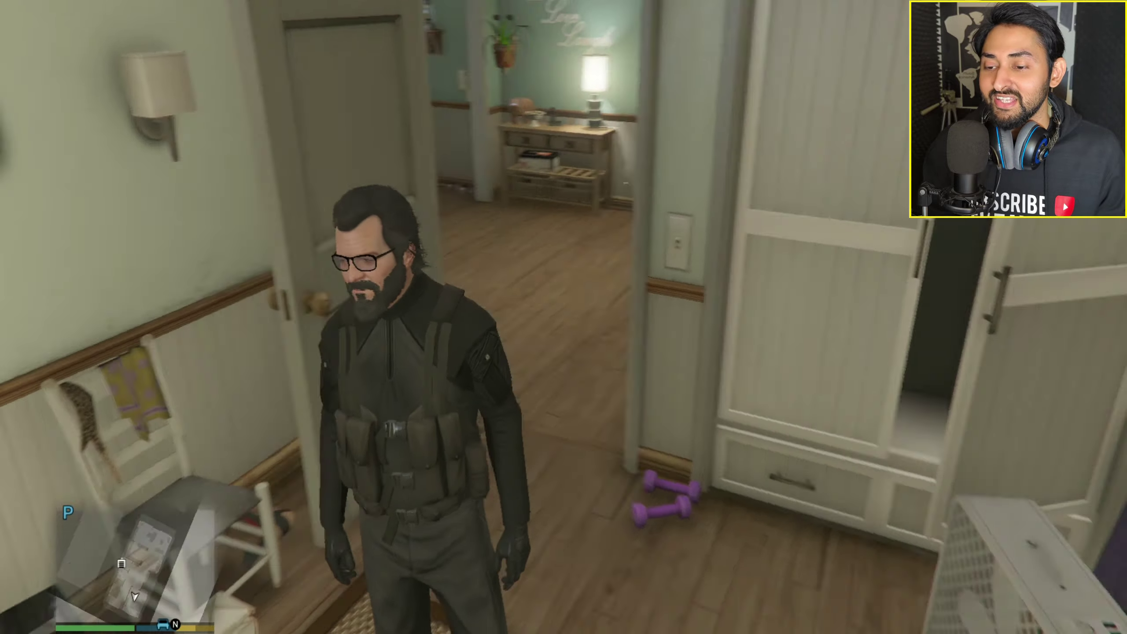
key(w)
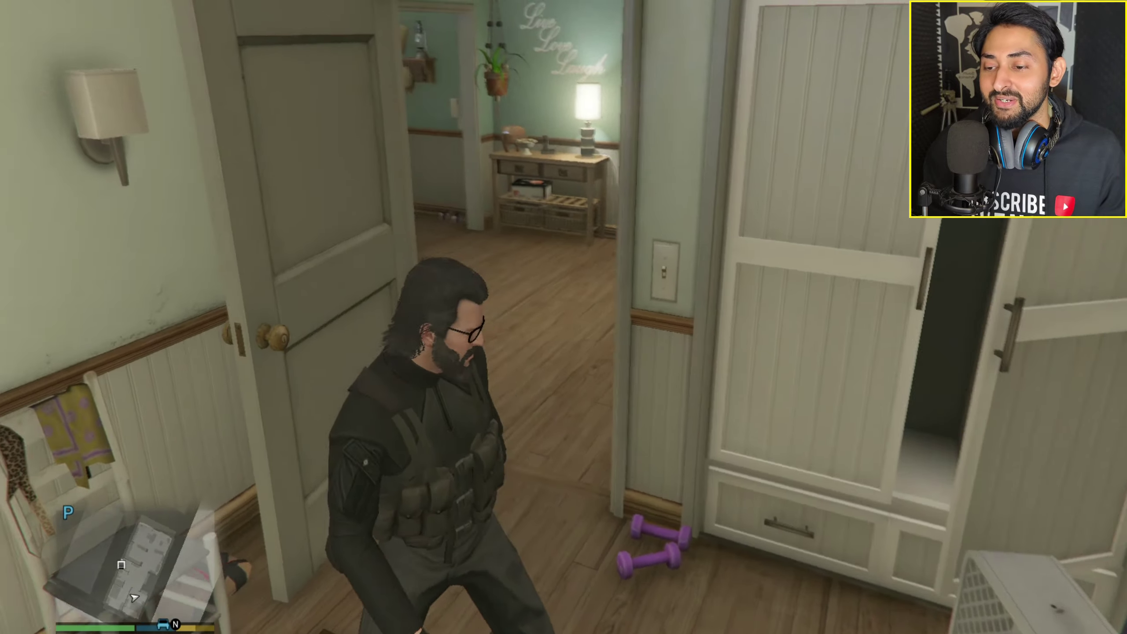
key(w)
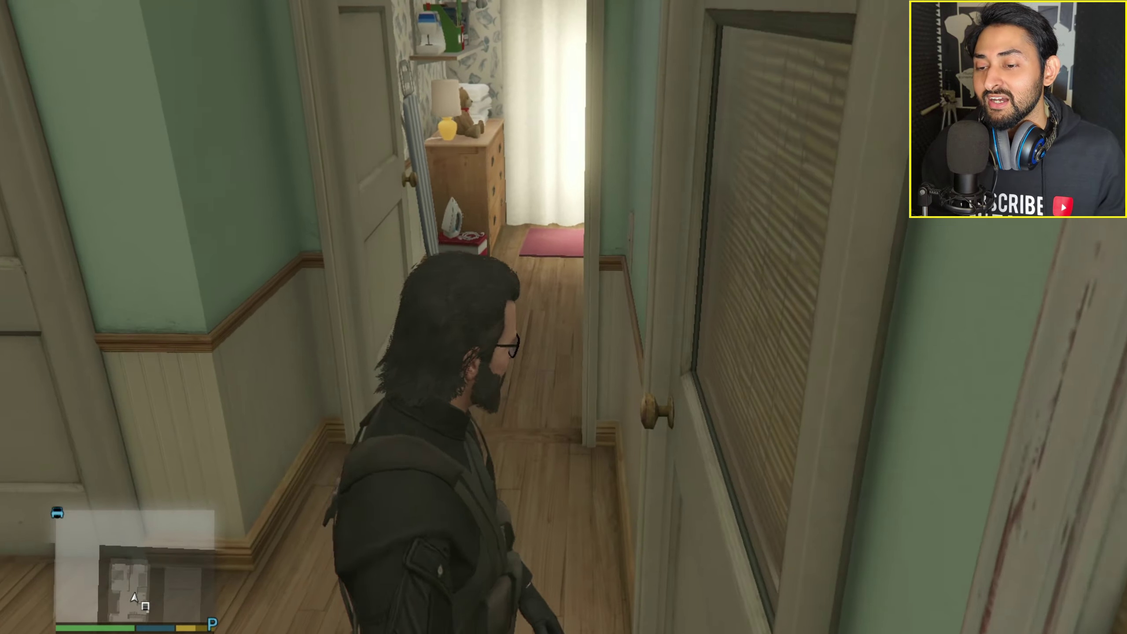
key(w)
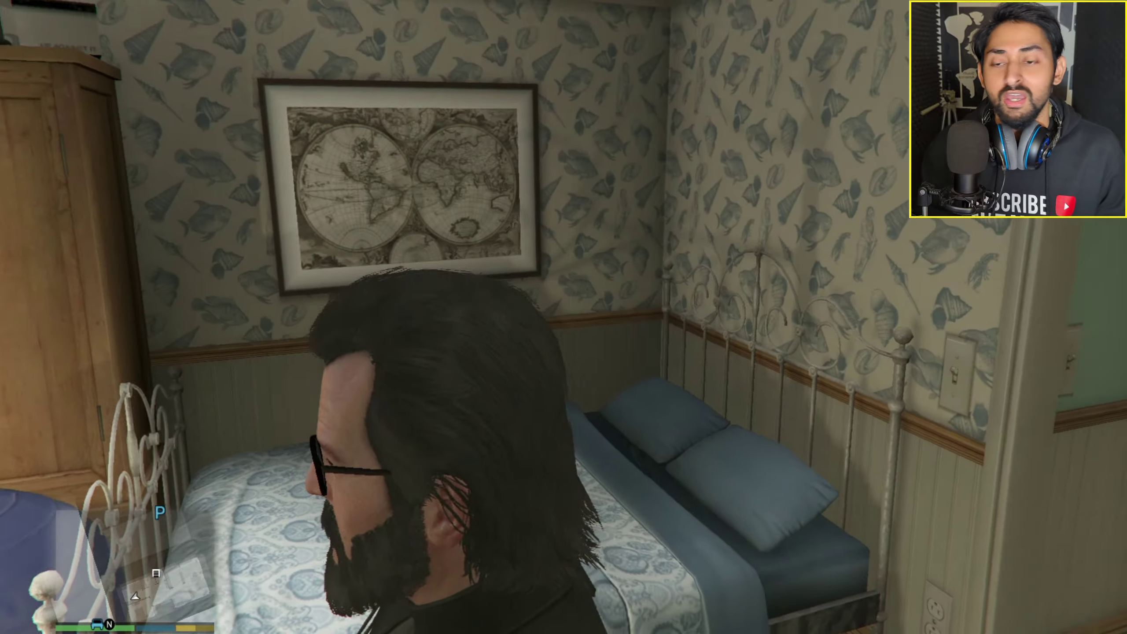
key(w)
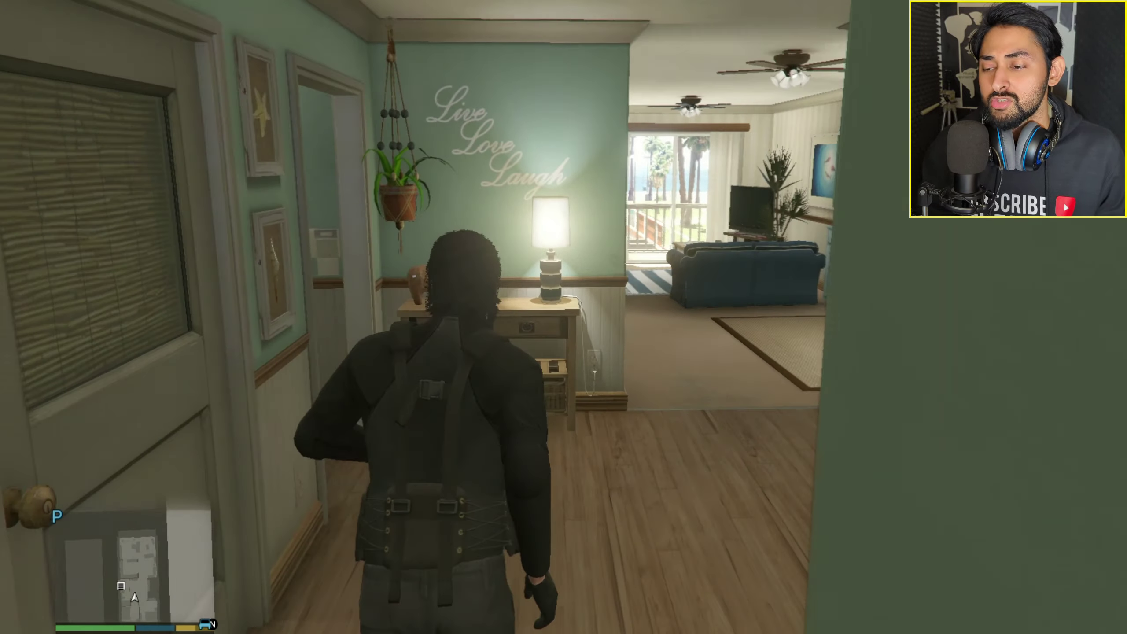
key(w)
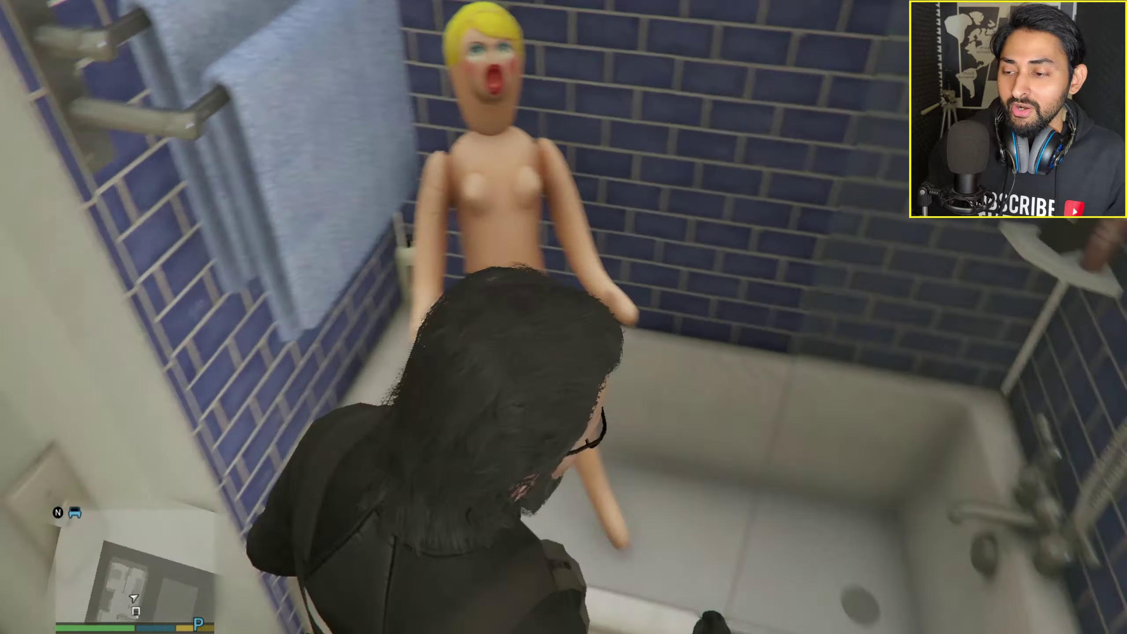
key(w)
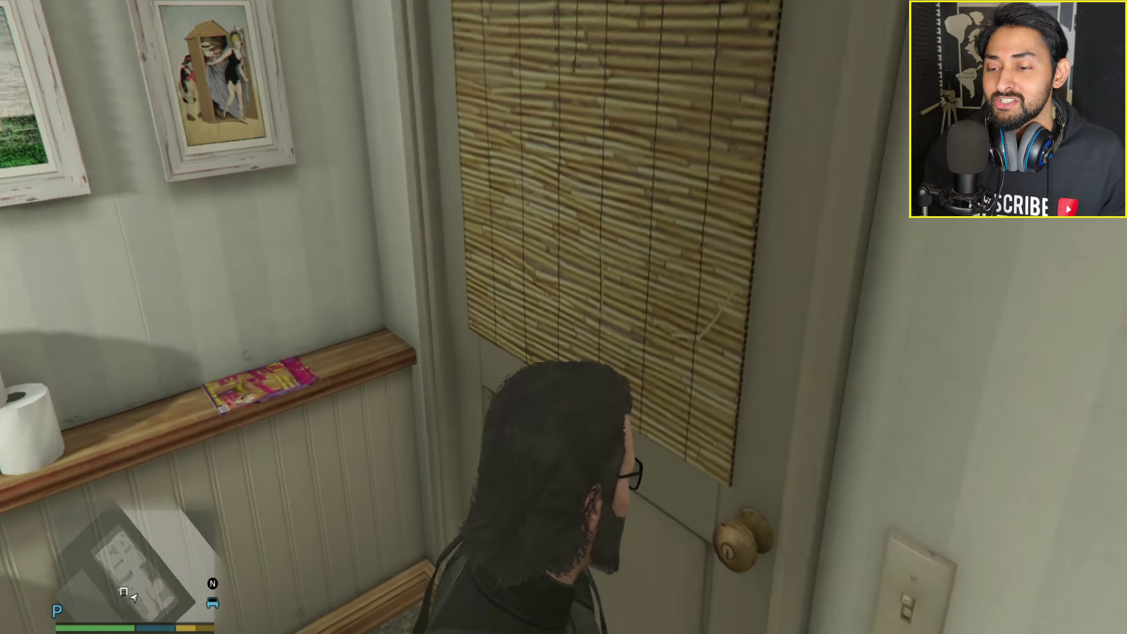
Walk the character out onto the outside landing and face the apartment's front door.
key(w)
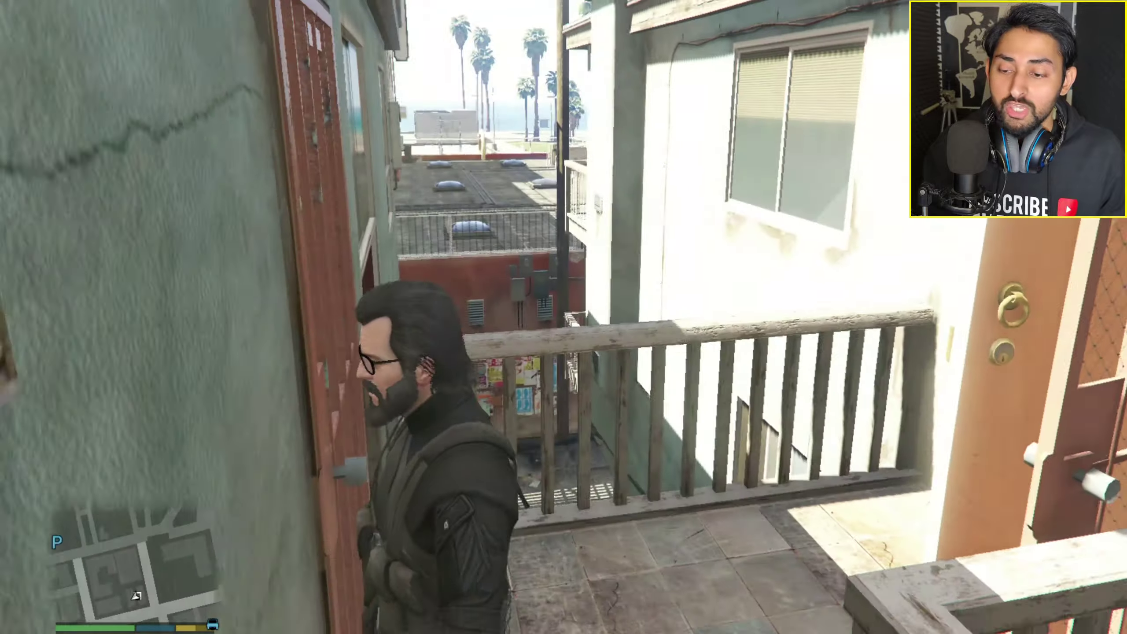
key(w)
key(w)
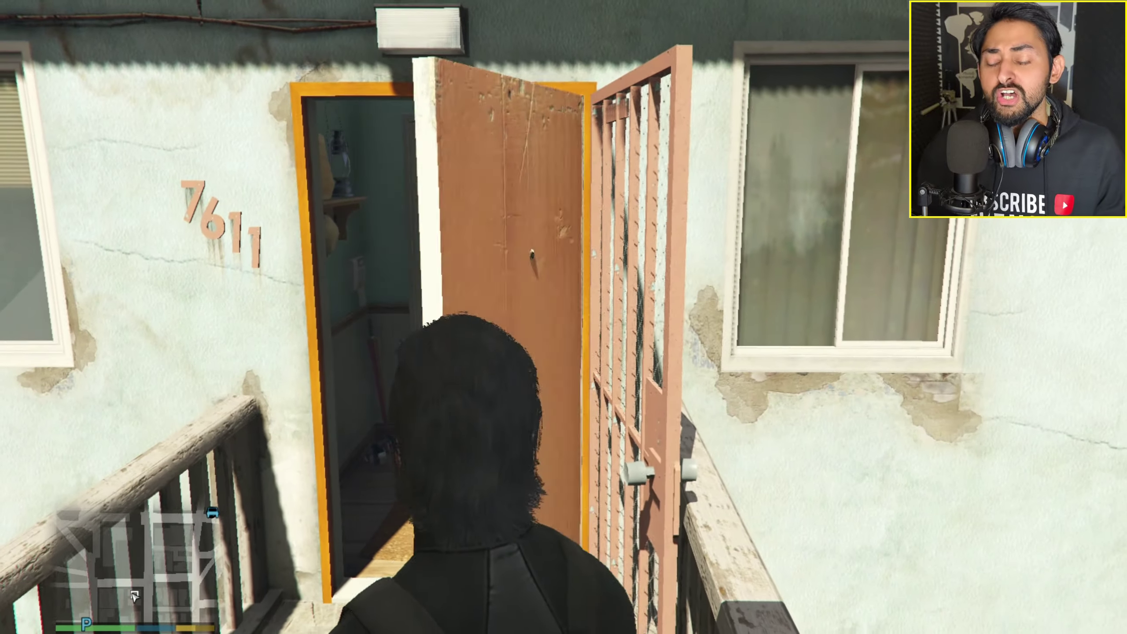
Set a waypoint on the EAI : Cayo Perico Island blip on the full map and teleport the character to it.
key(Escape)
click(642, 242)
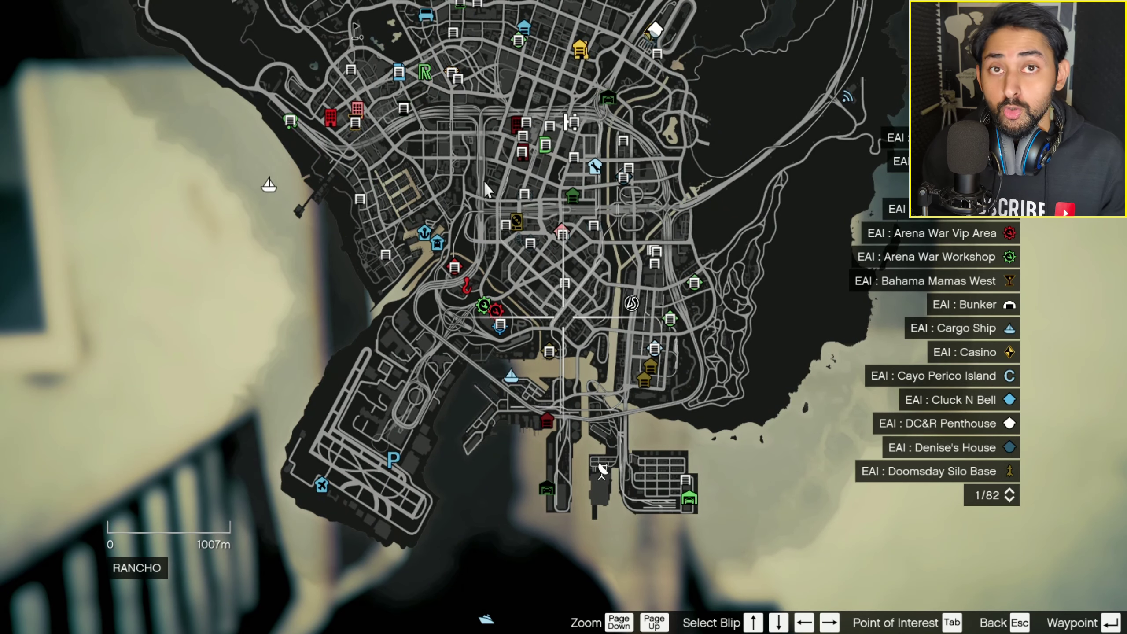
drag(499, 185, 364, 226)
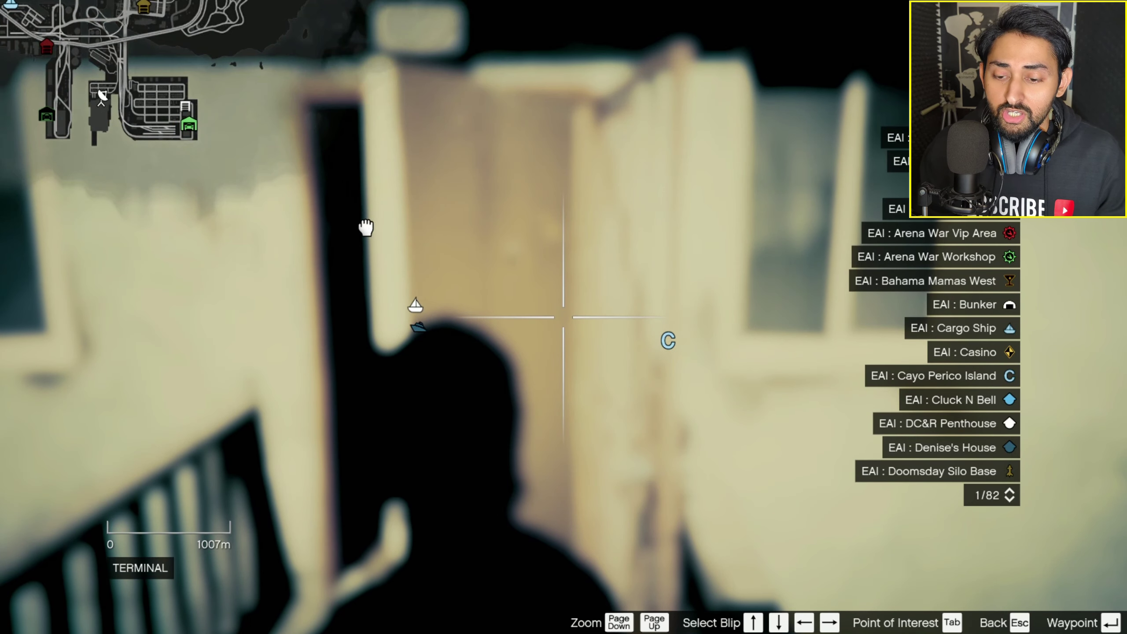
click(669, 351)
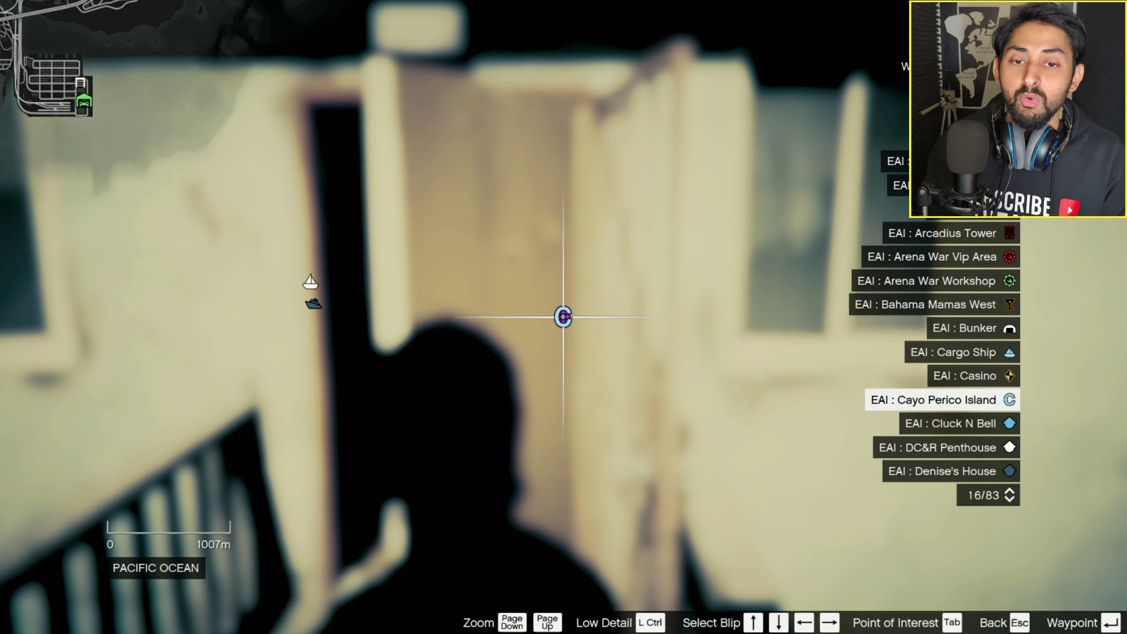
key(Escape)
key(Escape)
key(F8)
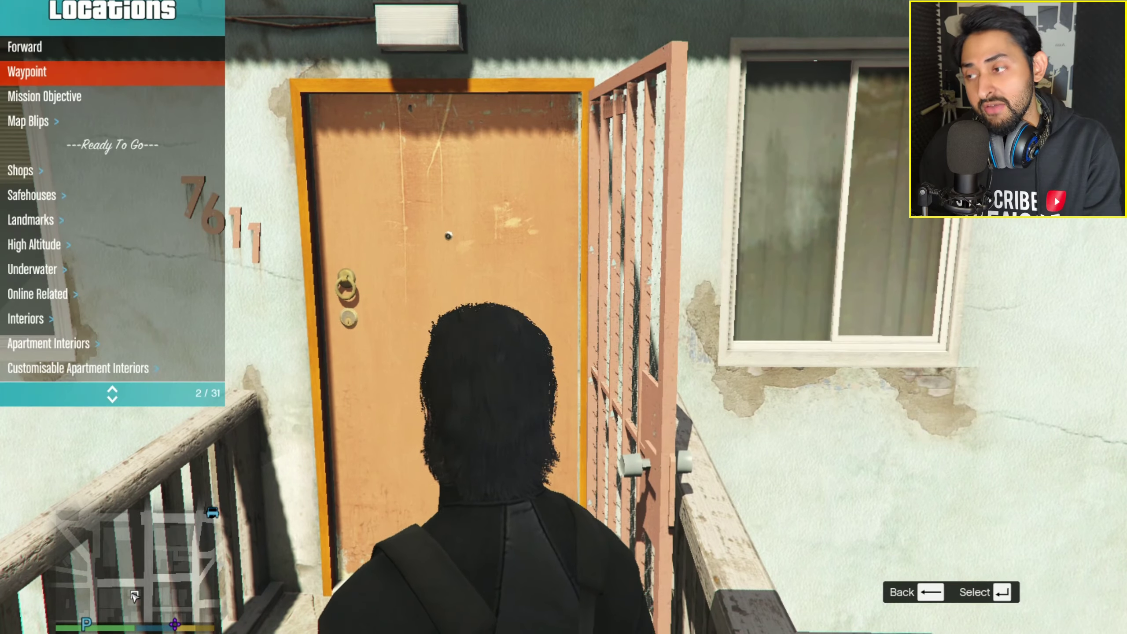
key(Return)
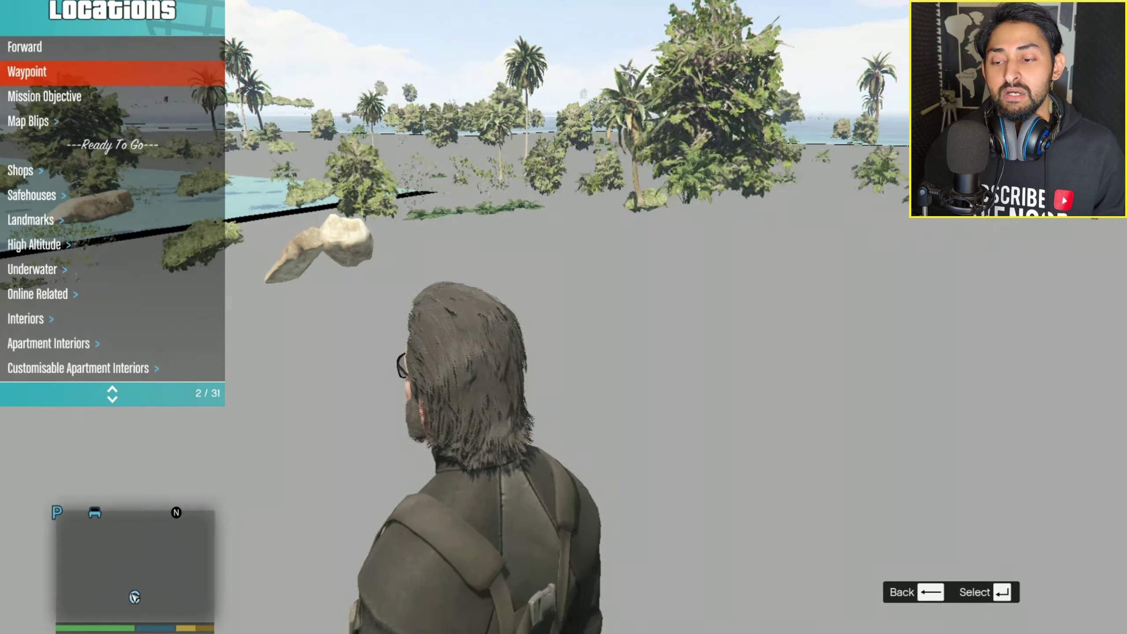